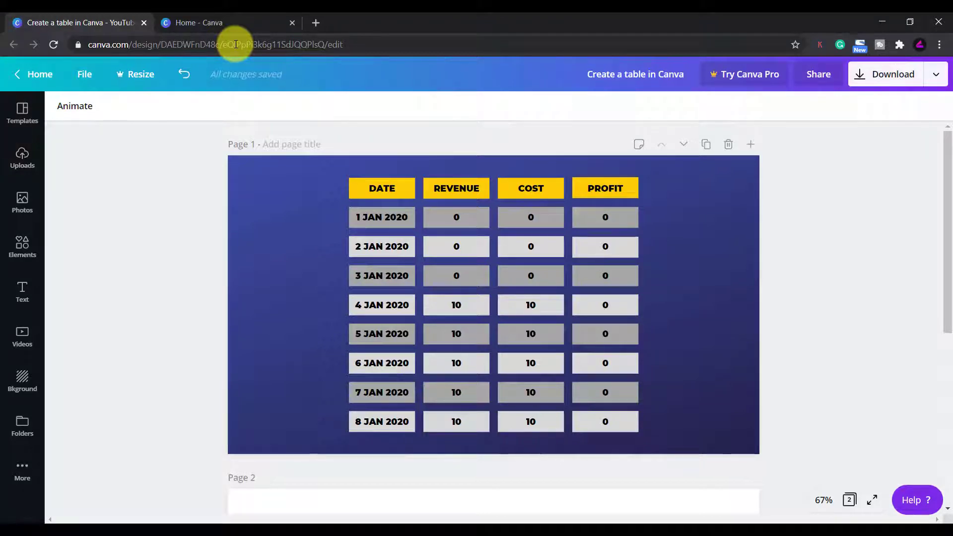
Search Canva's home page for 'tables' templates.
left_click(186, 21)
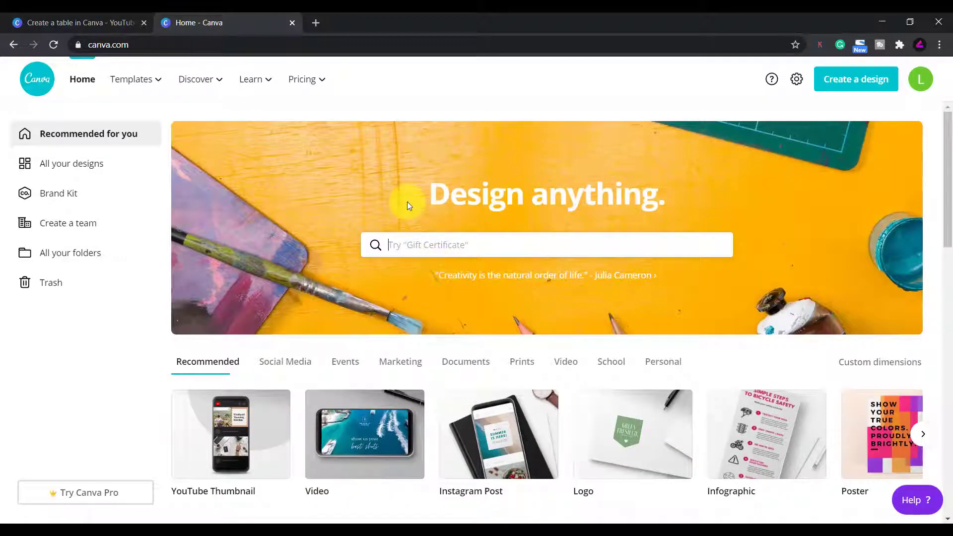
type("tables")
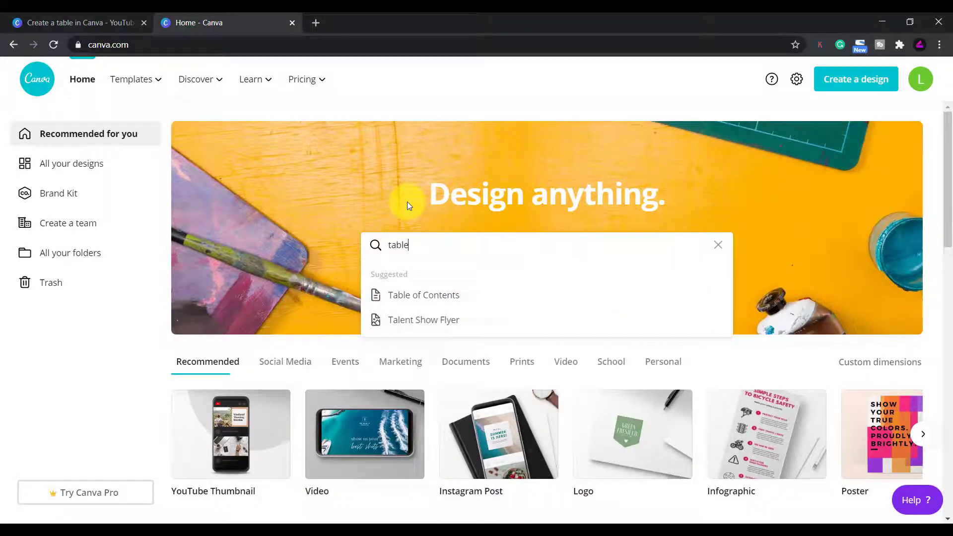
key("Return")
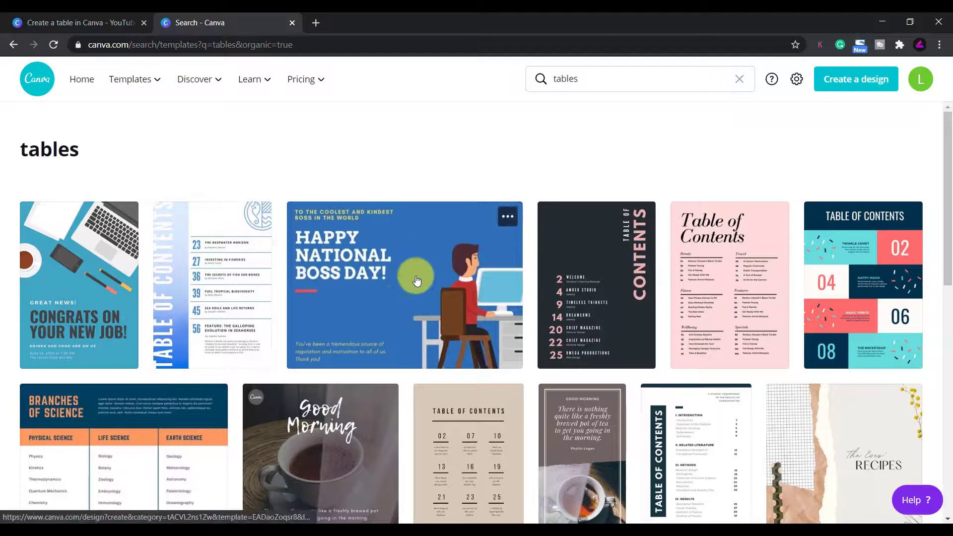
Scroll through the table template search results.
scroll(705, 302, "down", 2)
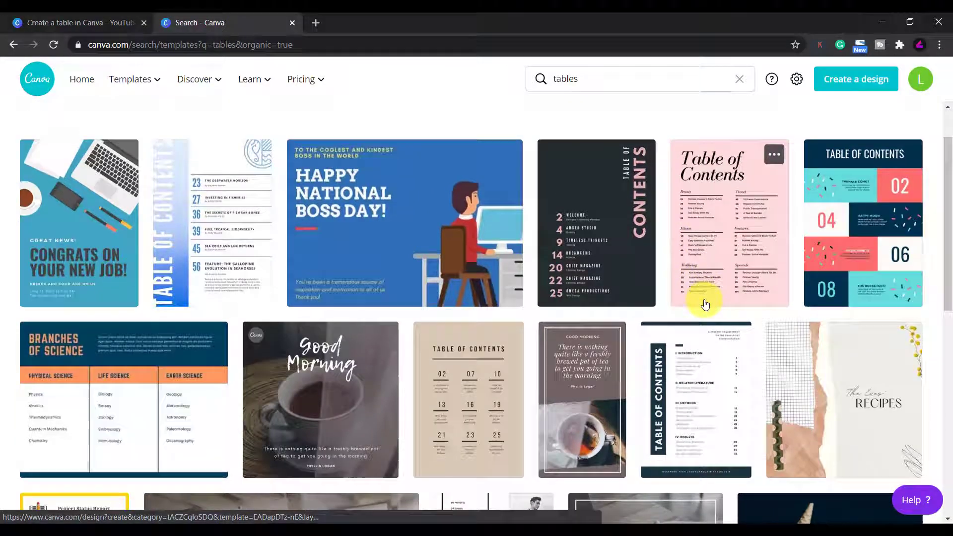
mouse_move(431, 364)
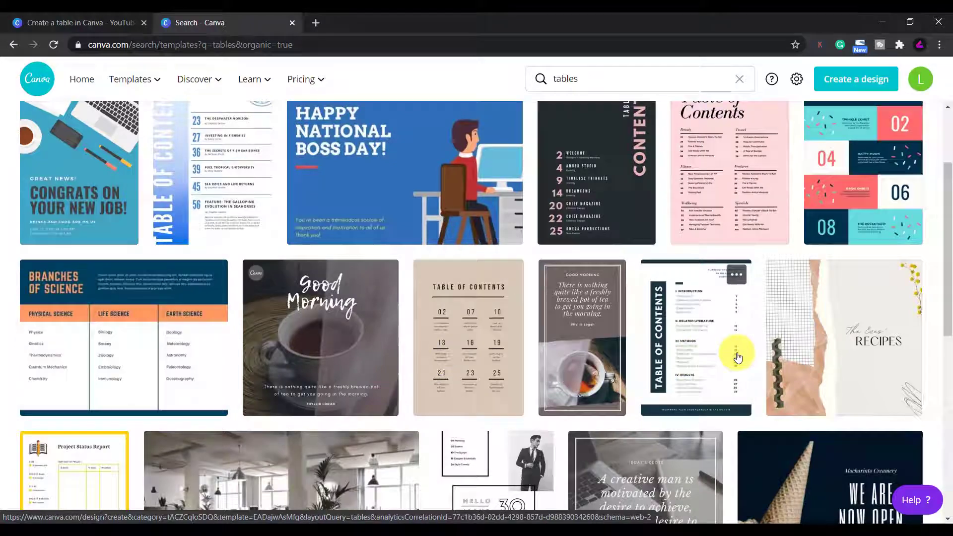
scroll(666, 342, "down", 2)
scroll(665, 341, "down", 2)
scroll(142, 319, "down", 2)
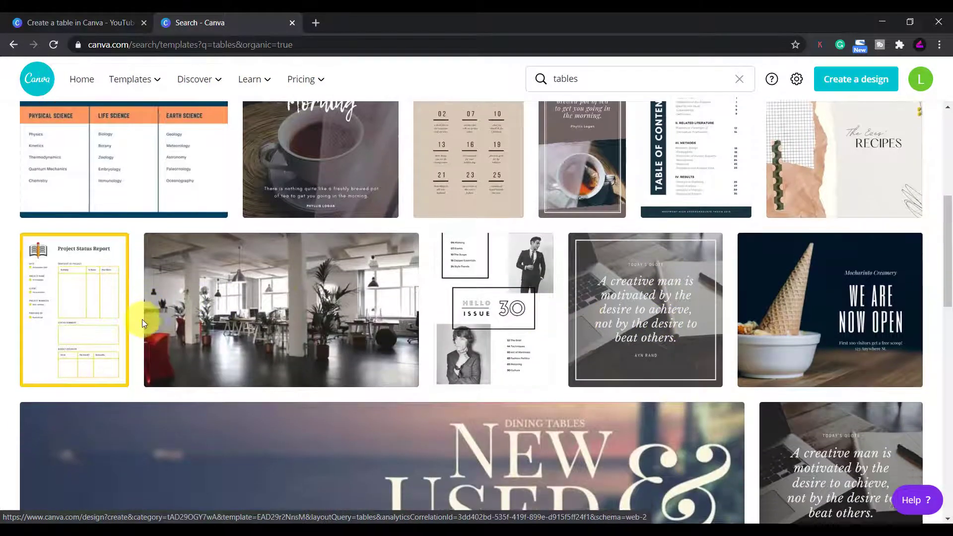
scroll(142, 321, "down", 6)
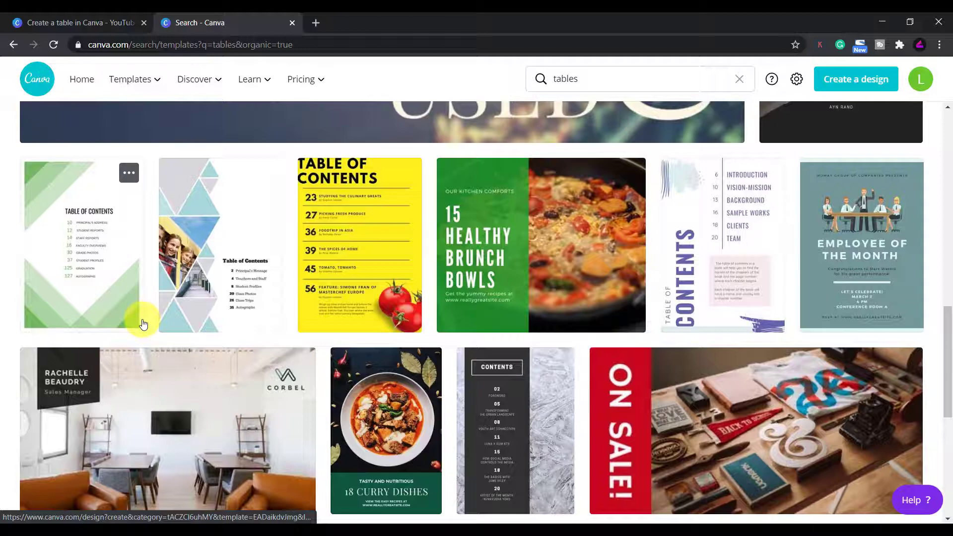
scroll(143, 323, "down", 3)
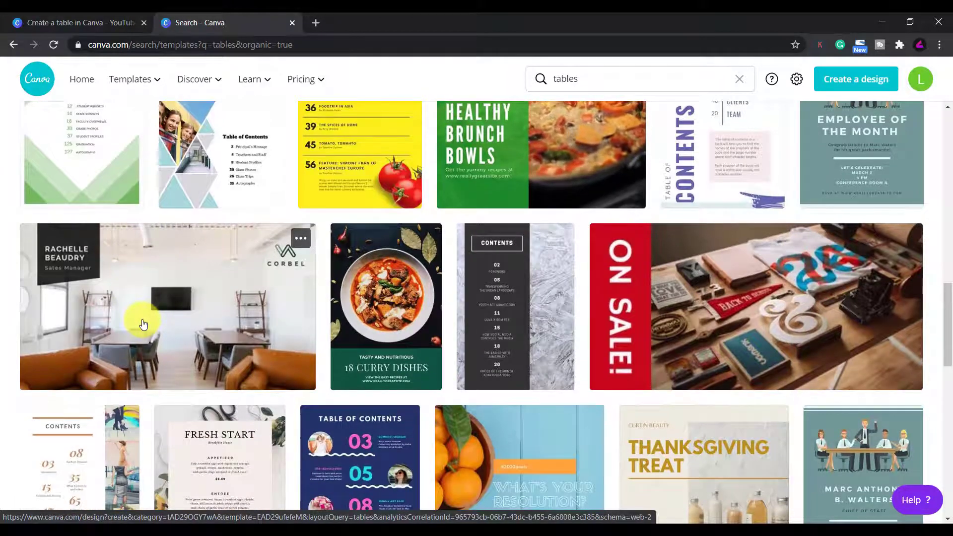
scroll(143, 324, "down", 2)
scroll(143, 323, "down", 3)
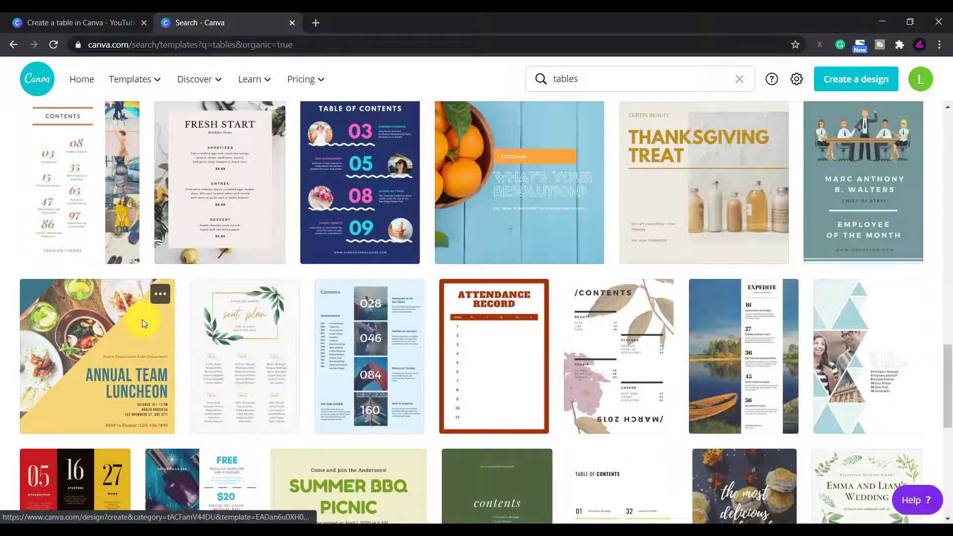
scroll(143, 323, "down", 6)
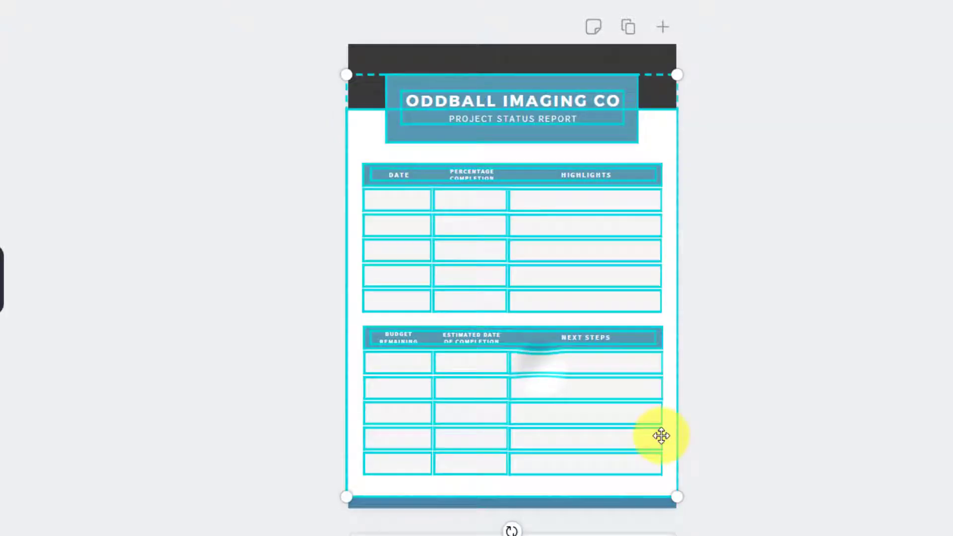
Move the Project Status Report's title and tables up slightly.
left_click_drag(561, 387, 536, 351)
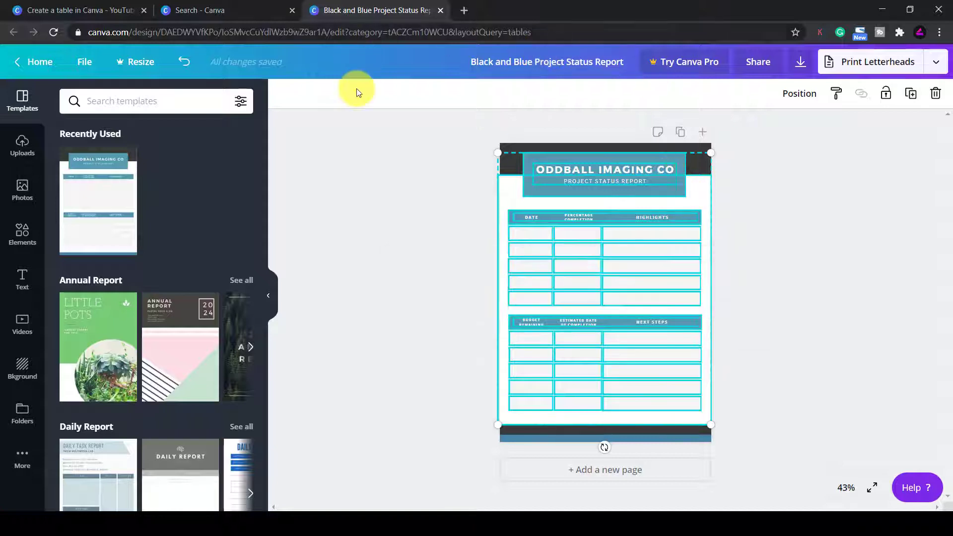
Add a rectangle on Page 2 of the table design and shrink it to a small bar.
left_click(35, 14)
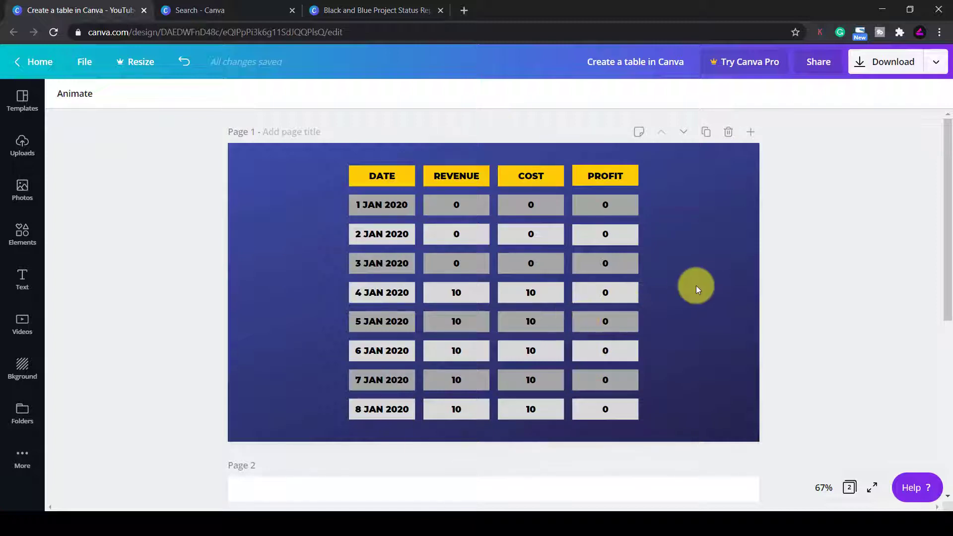
scroll(712, 269, "down", 5)
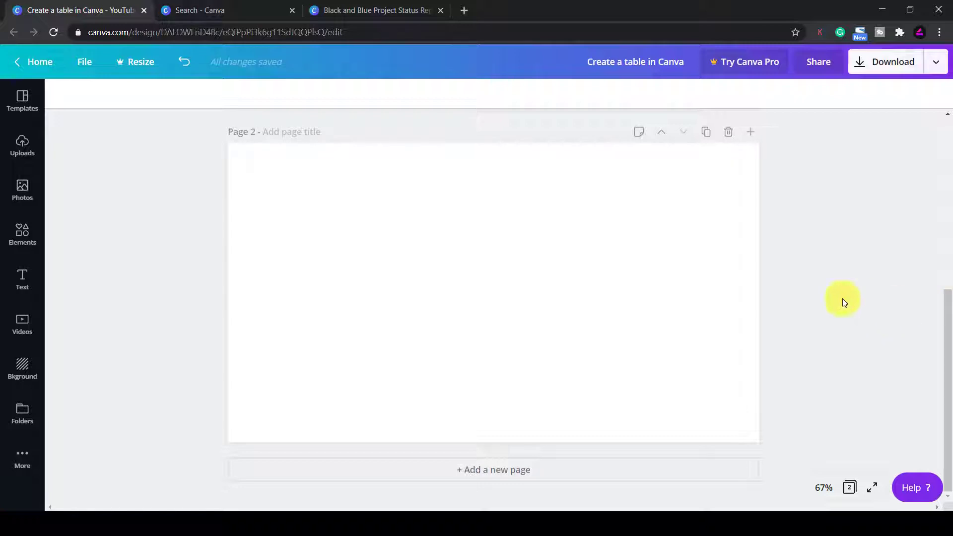
key("r")
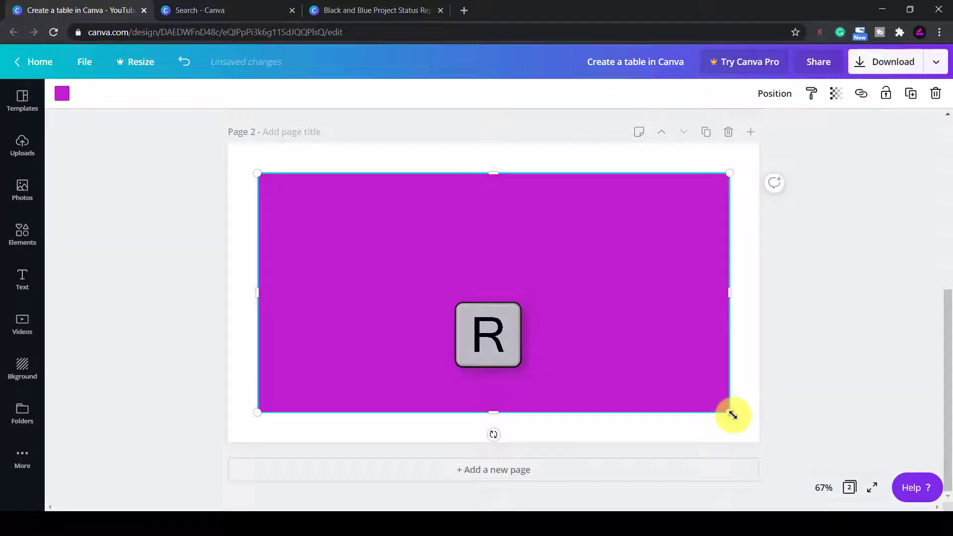
left_click_drag(728, 412, 377, 184)
Fill the bar with the grey swatch and widen it slightly to the left.
left_click(62, 93)
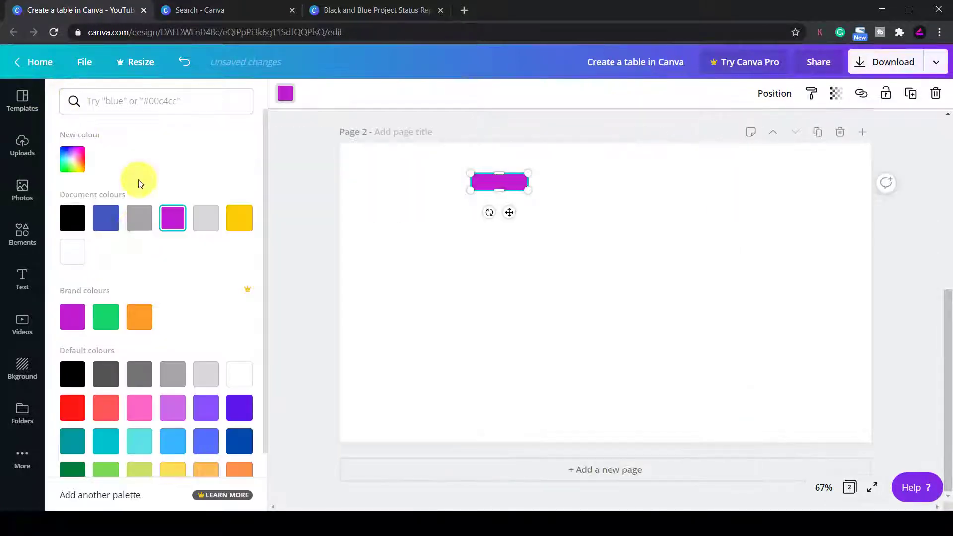
left_click(139, 219)
left_click(516, 185)
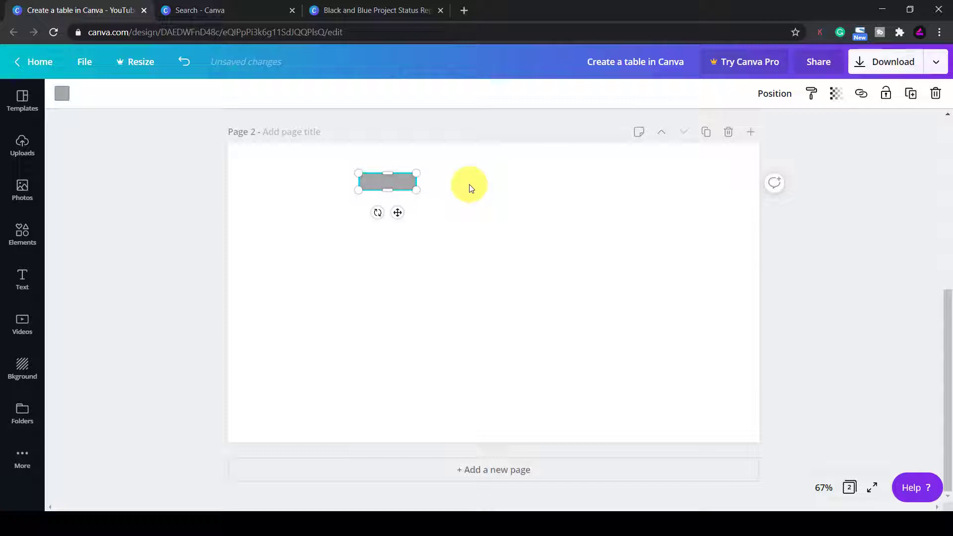
left_click_drag(352, 182, 338, 183)
left_click_drag(415, 183, 412, 183)
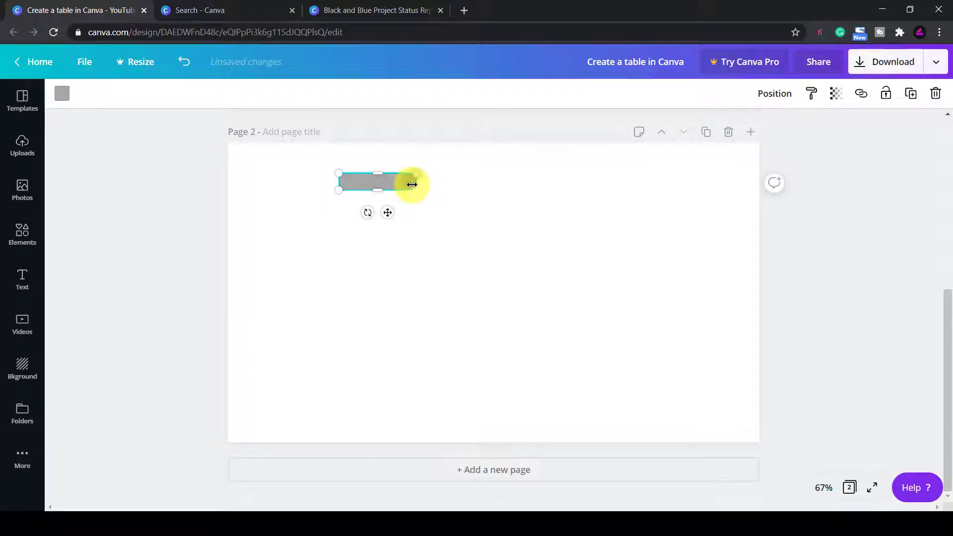
left_click(421, 221)
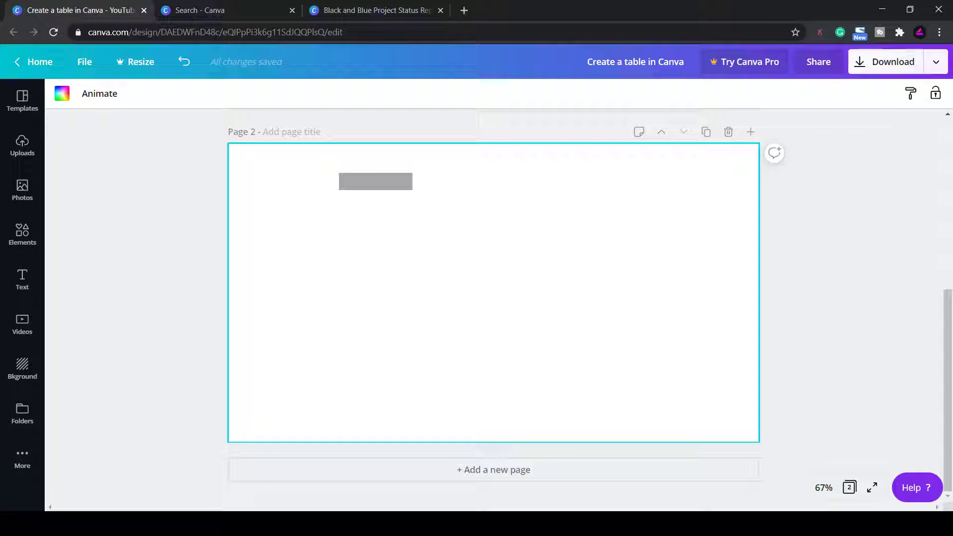
Add a text box and replace its placeholder text with 0.
key("t")
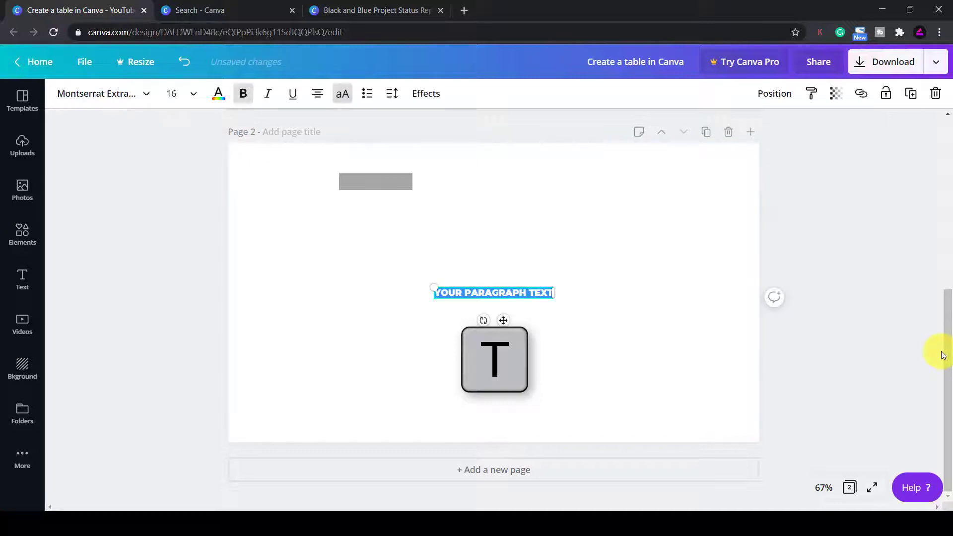
double_click(499, 293)
triple_click(499, 293)
key("BackSpace")
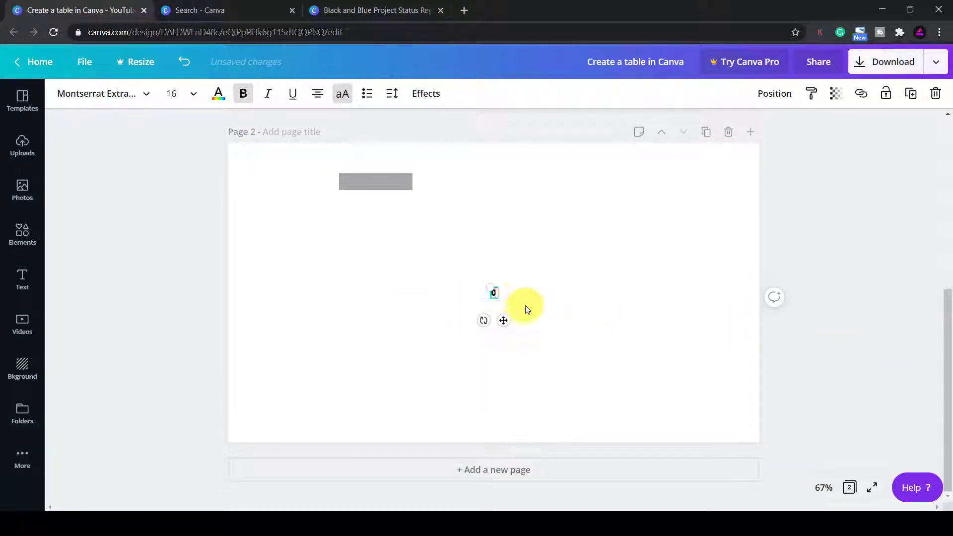
type("0")
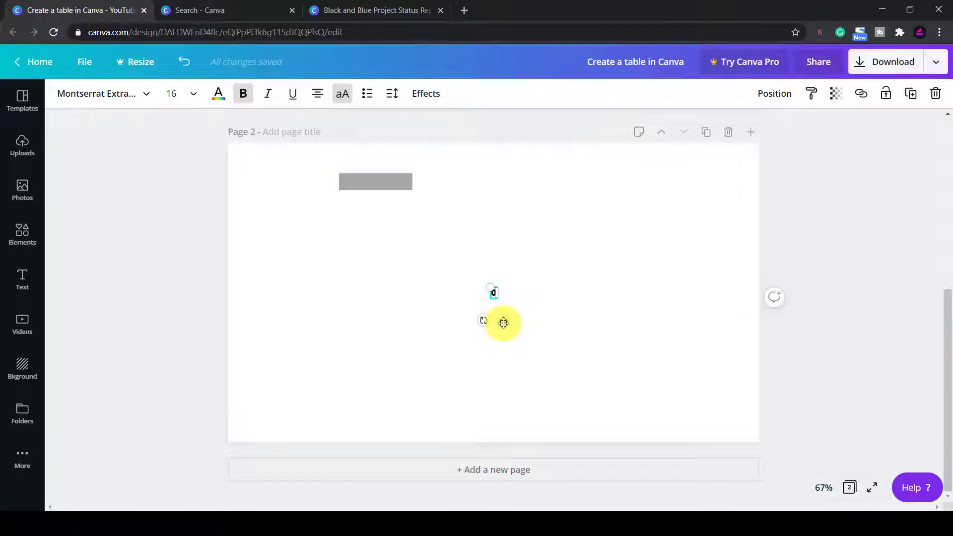
Move the 0 onto the centre of the grey bar and select both together.
left_click_drag(504, 320, 384, 240)
left_click_drag(477, 353, 506, 327)
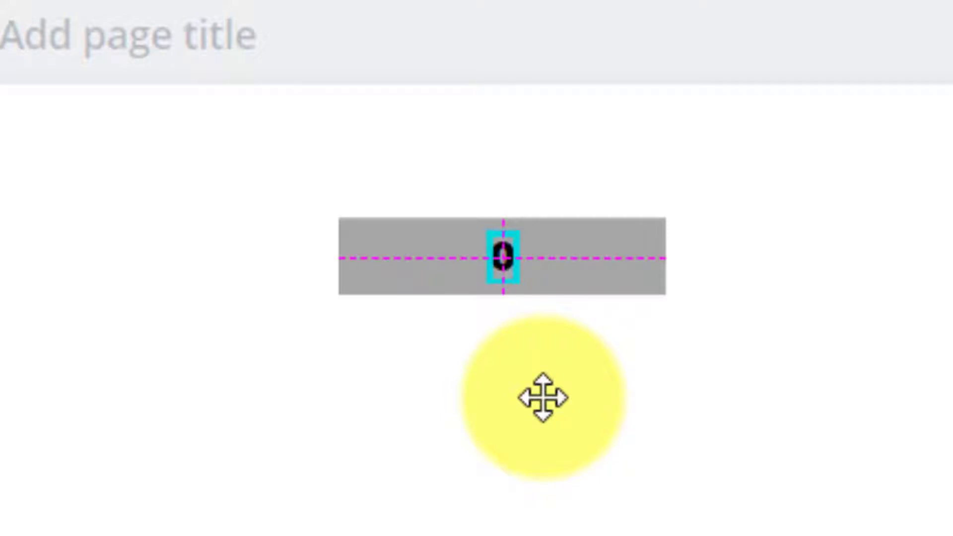
left_click_drag(543, 397, 543, 405)
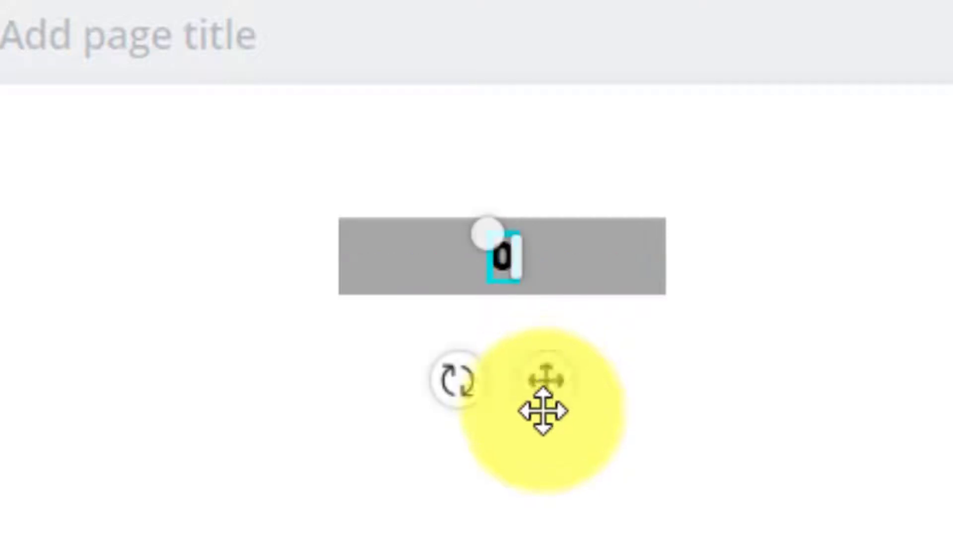
left_click(910, 383)
left_click_drag(411, 182, 576, 347)
left_click_drag(532, 308, 536, 323)
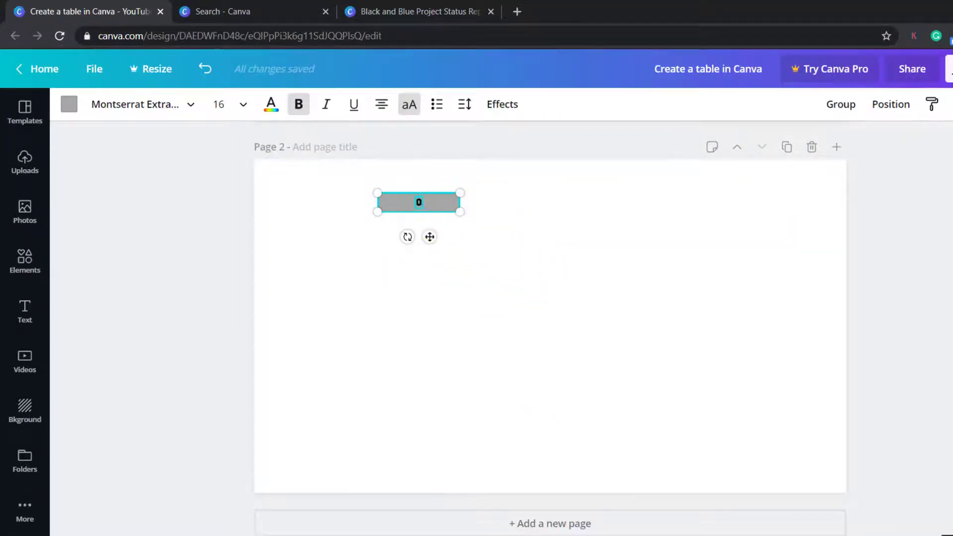
Try Top, Bottom, Right and Left alignment, then apply Middle and Centre to the 0.
left_click(891, 107)
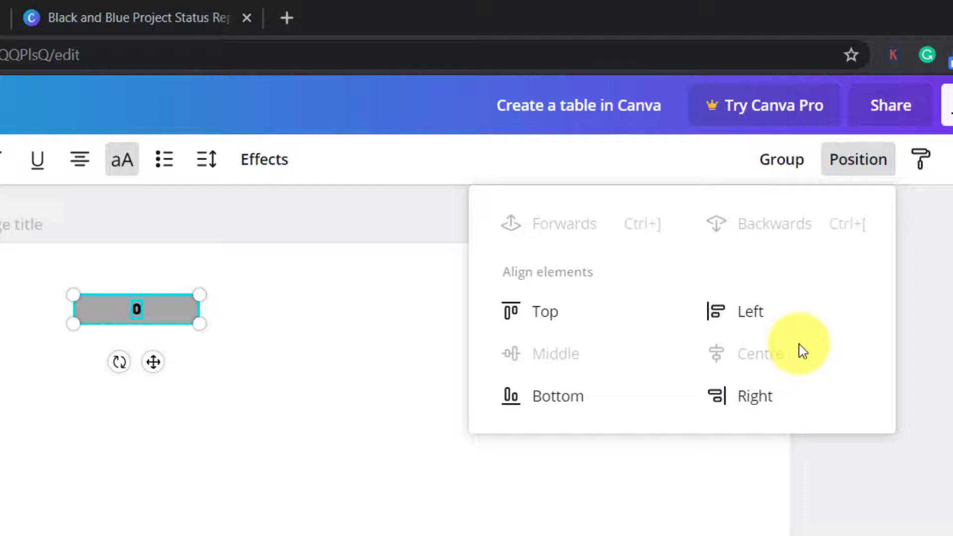
left_click(550, 321)
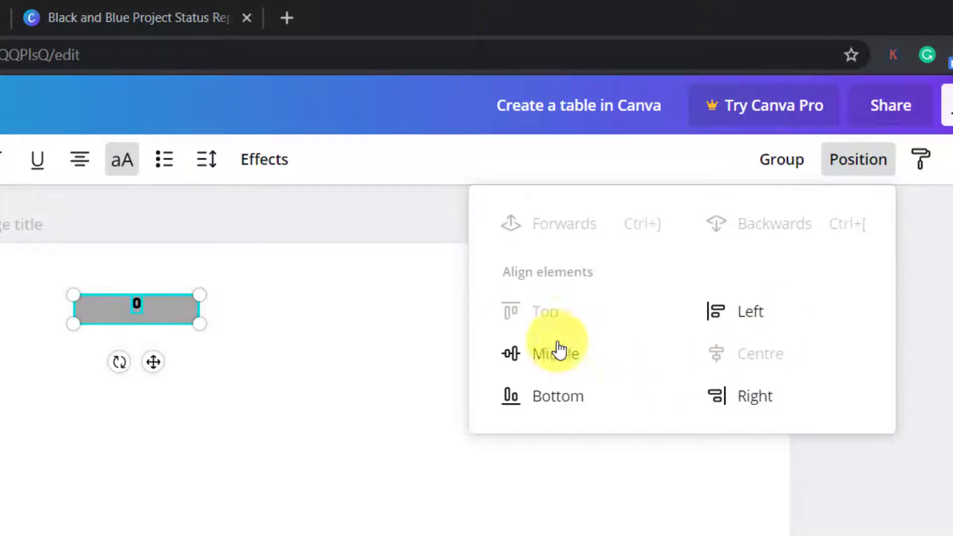
left_click(570, 412)
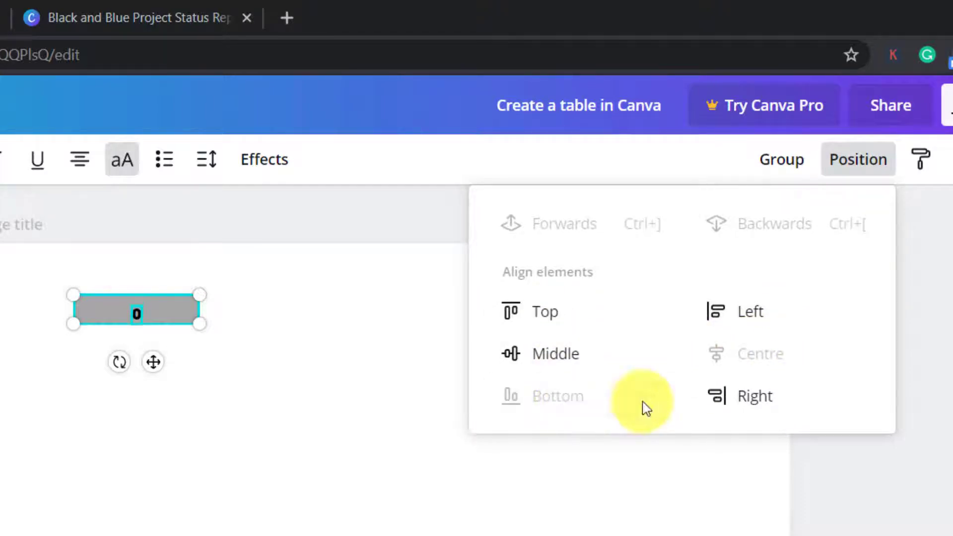
left_click(752, 410)
left_click(764, 317)
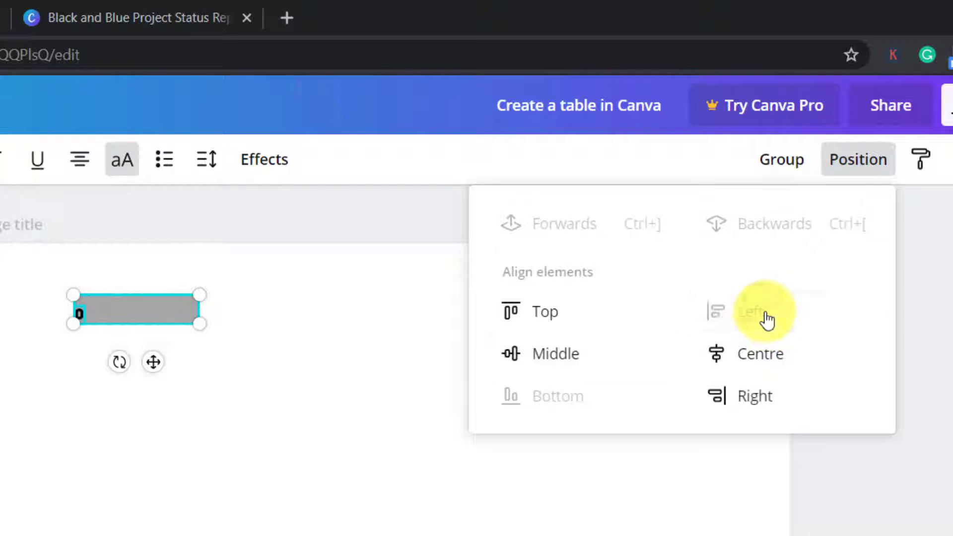
left_click(562, 361)
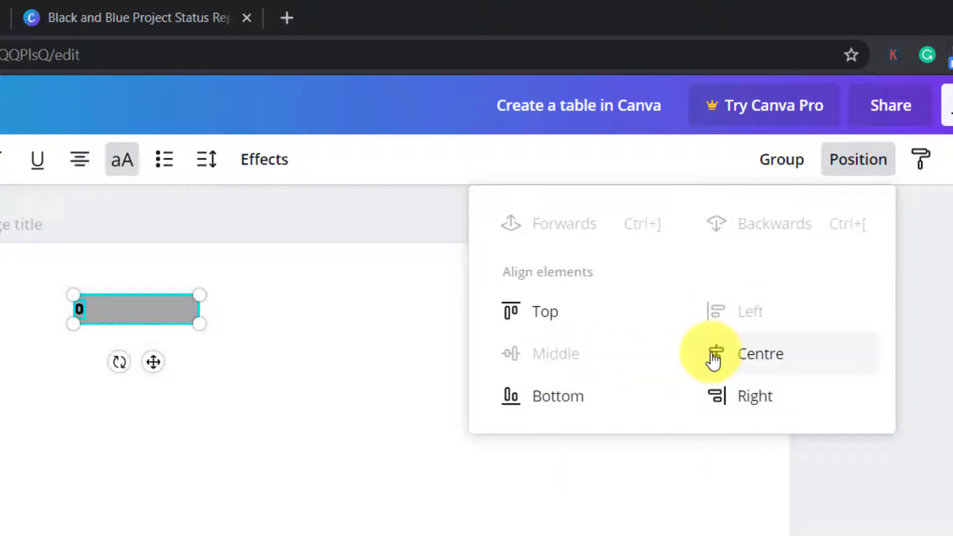
left_click(745, 360)
left_click(238, 372)
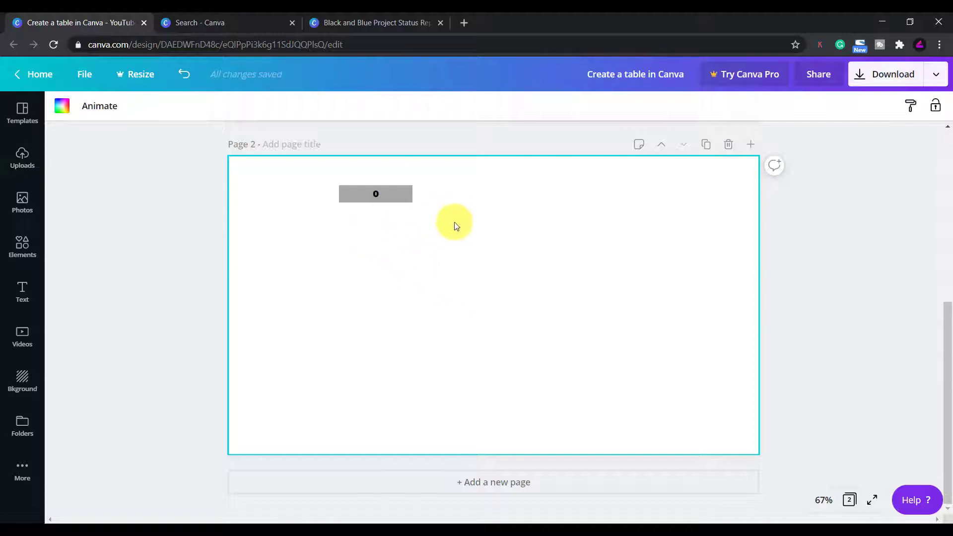
Duplicate the grey 0 box, placing the copy 18 px to its right.
left_click_drag(427, 235, 333, 170)
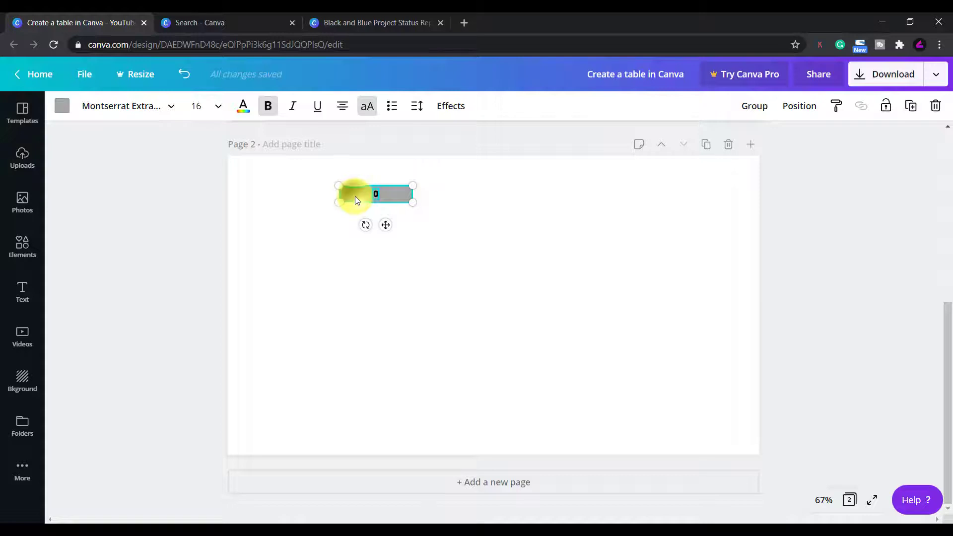
left_click_drag(355, 195, 439, 197)
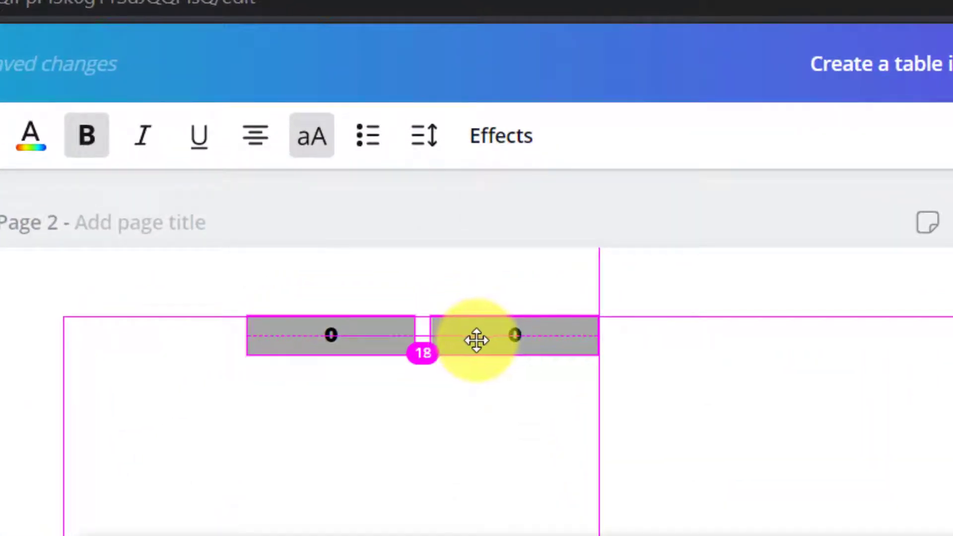
mouse_move(476, 340)
left_mouse_down()
mouse_move(457, 338)
mouse_move(475, 341)
left_mouse_up()
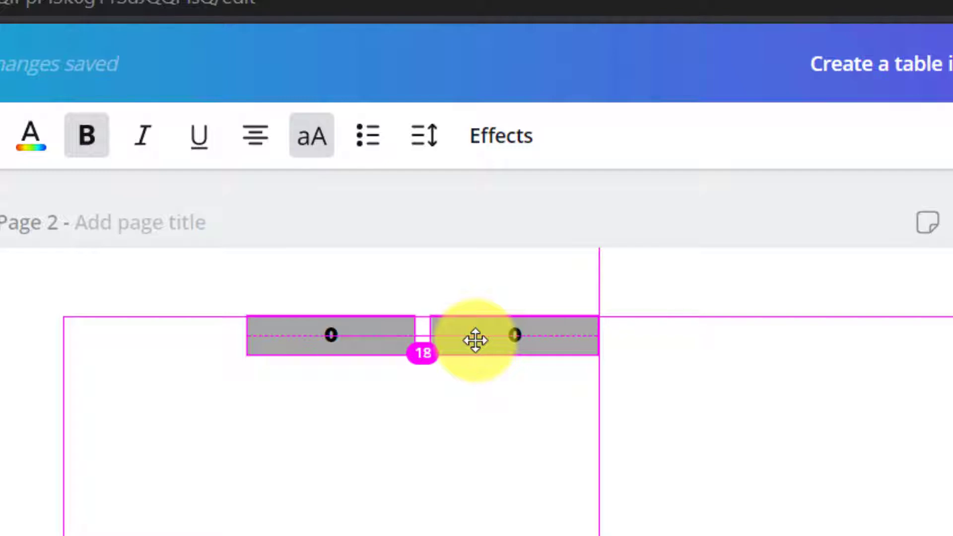
left_click_drag(475, 340, 475, 341)
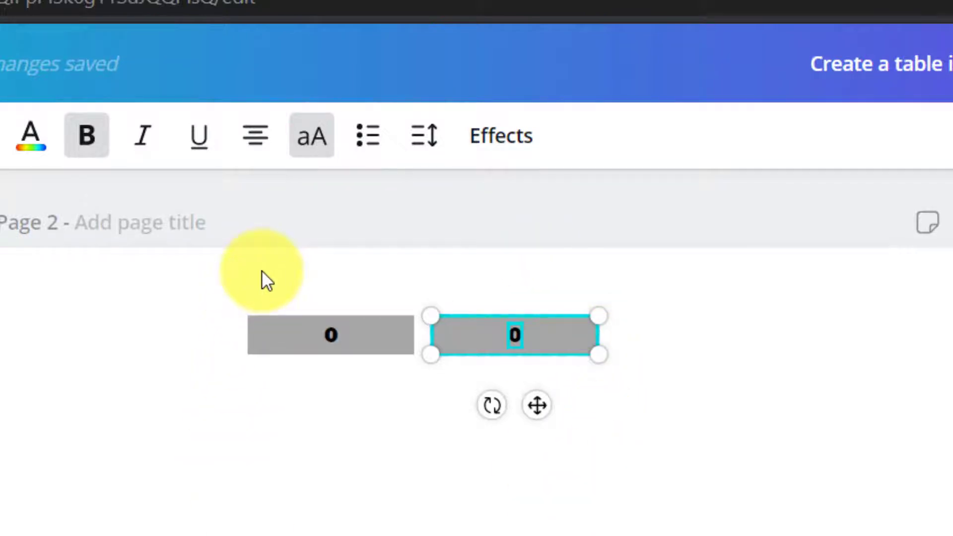
Copy the pair of boxes to the right to form a row of four.
left_click_drag(243, 281, 565, 403)
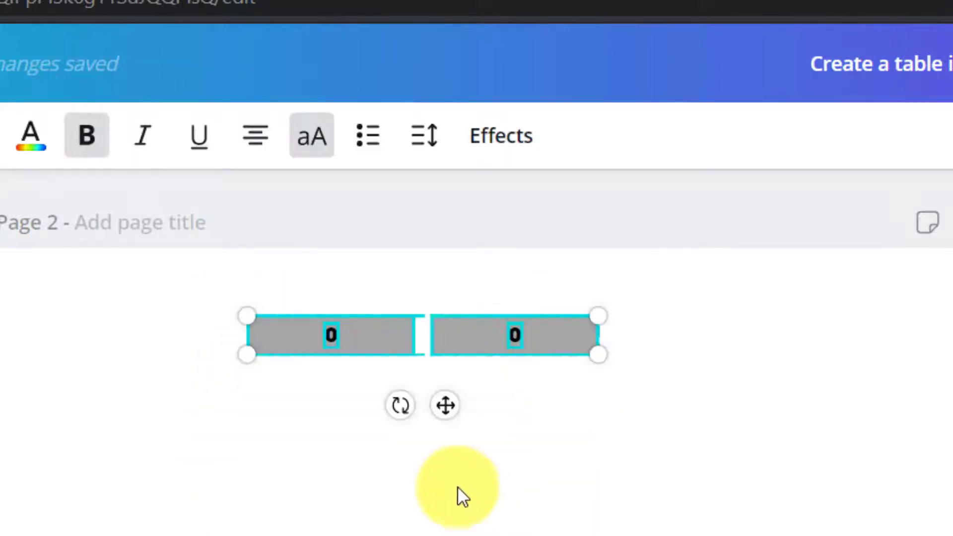
left_click_drag(462, 343, 799, 349)
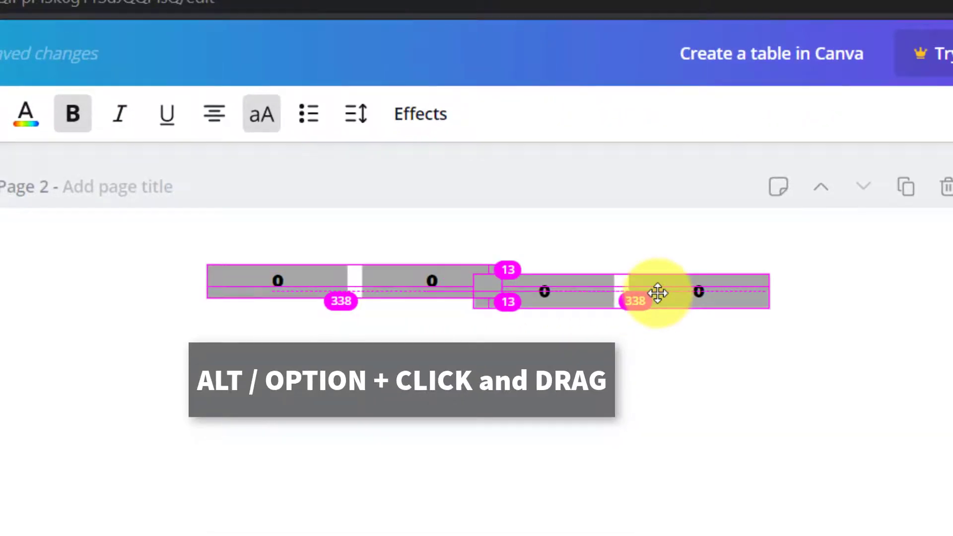
left_click_drag(658, 293, 689, 285)
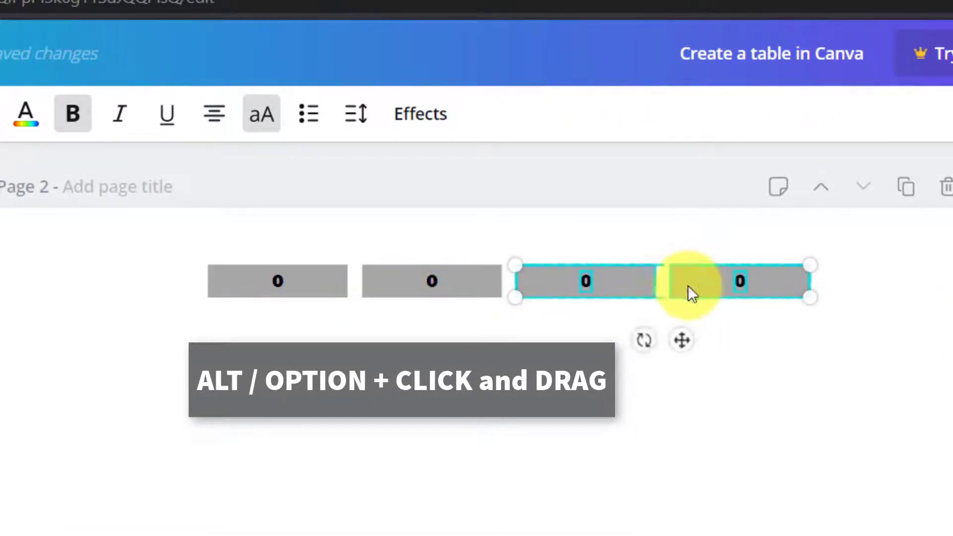
left_click(774, 382)
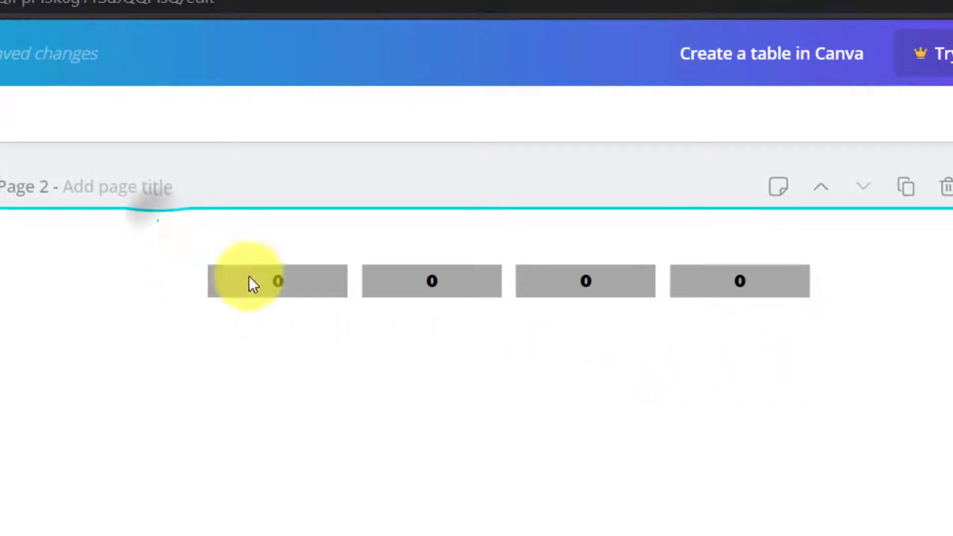
left_click_drag(156, 220, 840, 344)
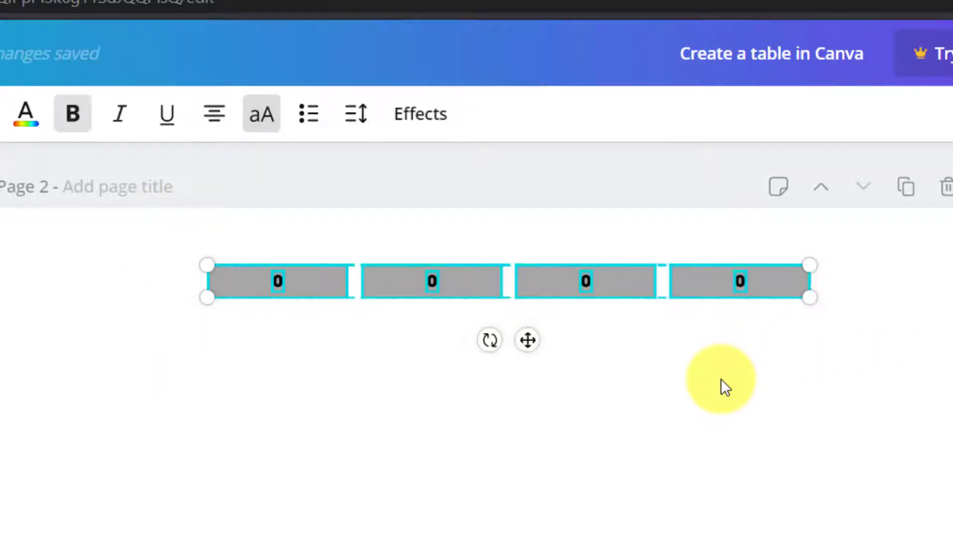
Duplicate the row of four 0 boxes and place it just beneath the first row.
left_click_drag(303, 290, 311, 284)
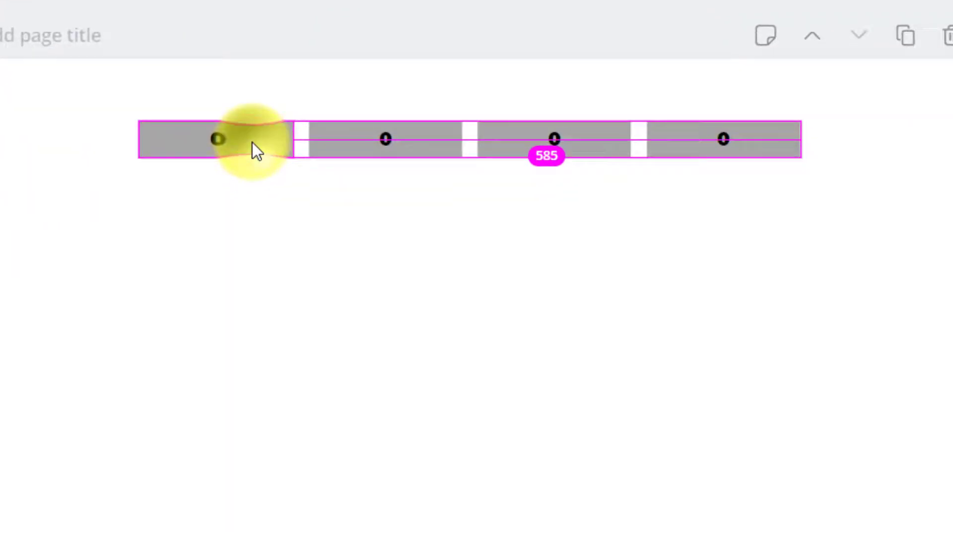
left_click_drag(252, 142, 254, 192)
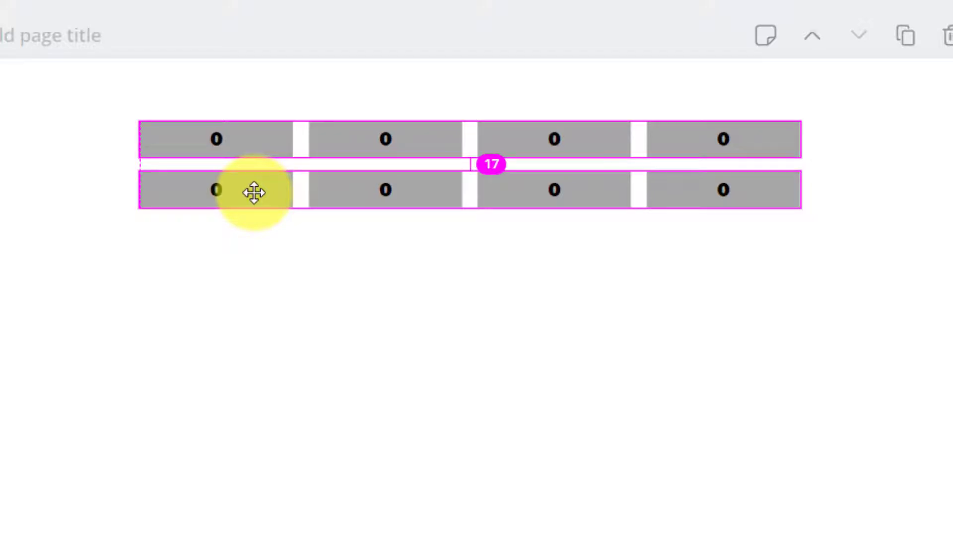
left_click_drag(254, 192, 255, 193)
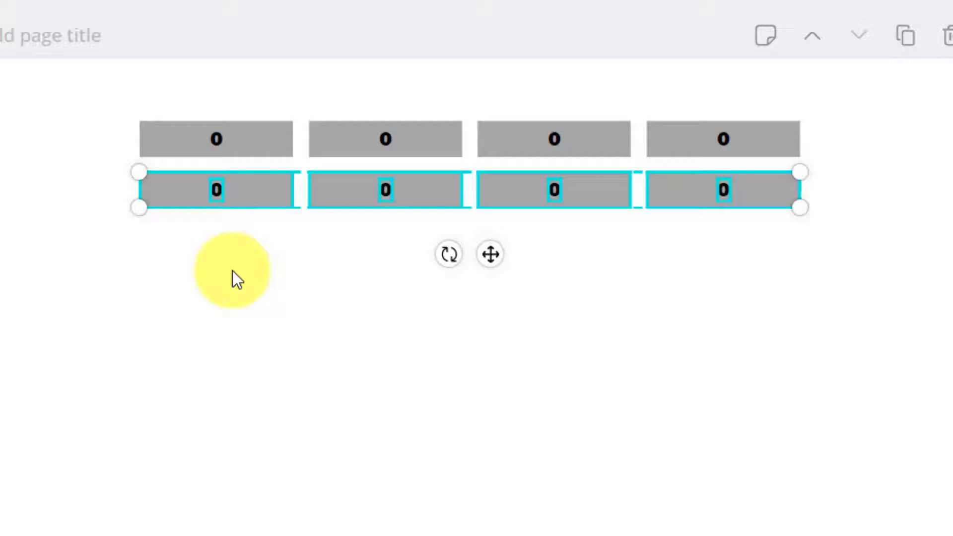
key("Down")
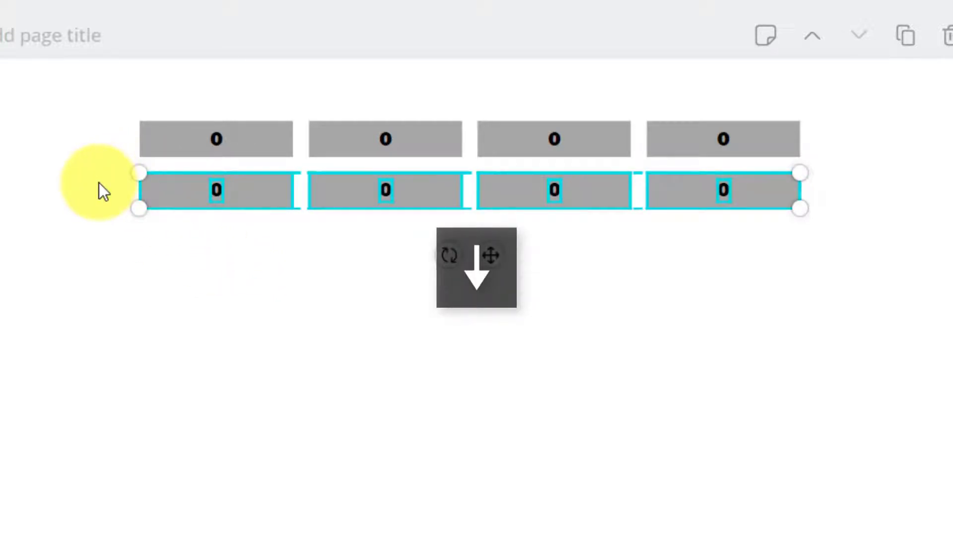
left_click(87, 207)
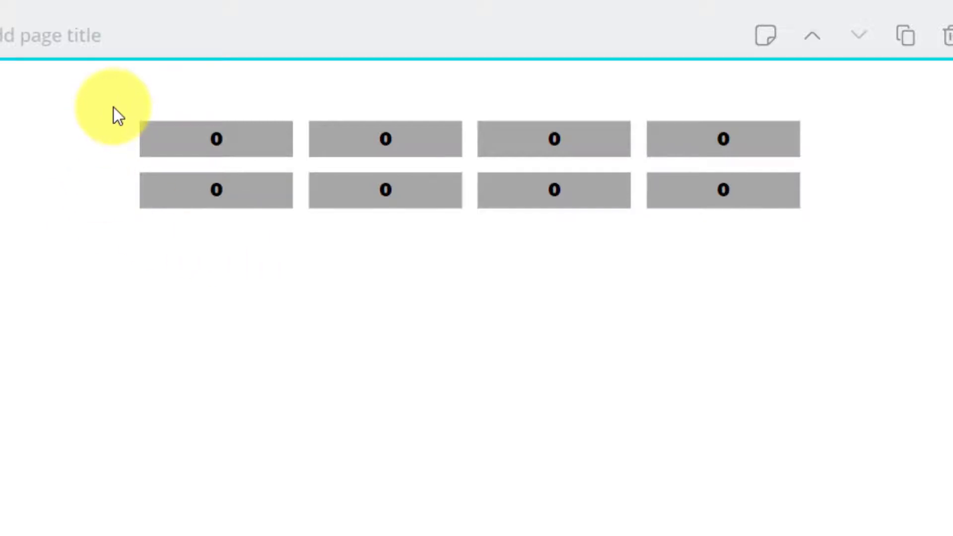
Copy both rows below to make four rows of boxes.
left_click_drag(107, 104, 821, 251)
key("alt")
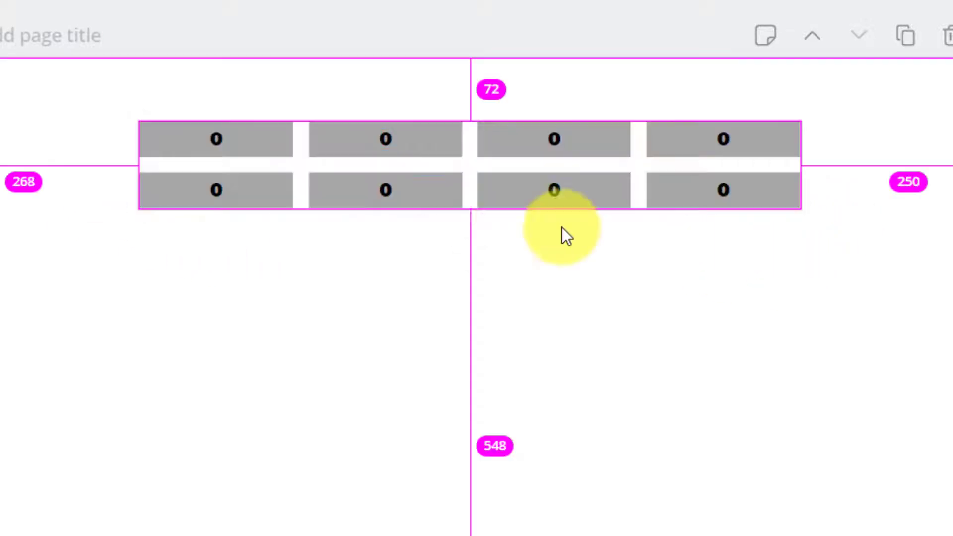
left_click_drag(280, 201, 269, 299)
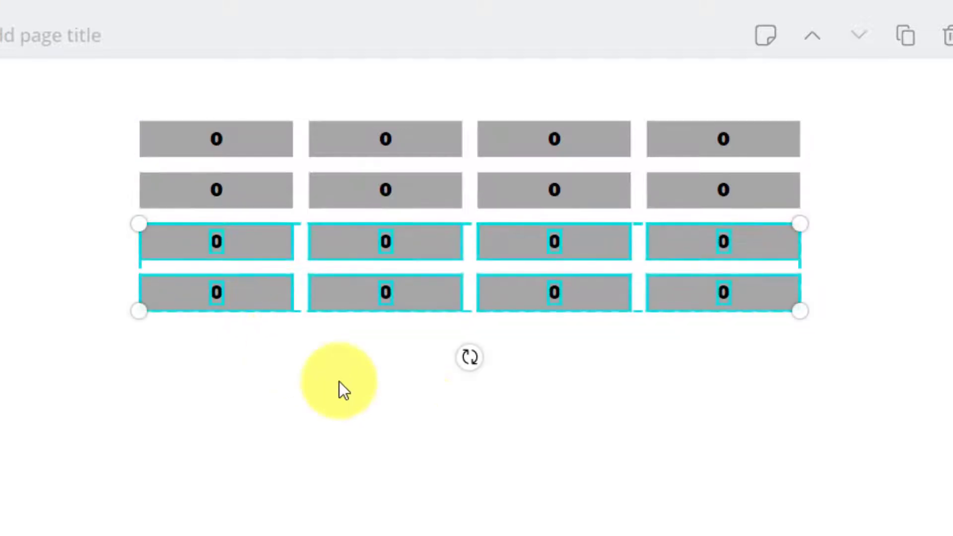
left_click(844, 380)
Copy all four rows beneath to complete the 4×8 grid.
left_click_drag(870, 361, 77, 58)
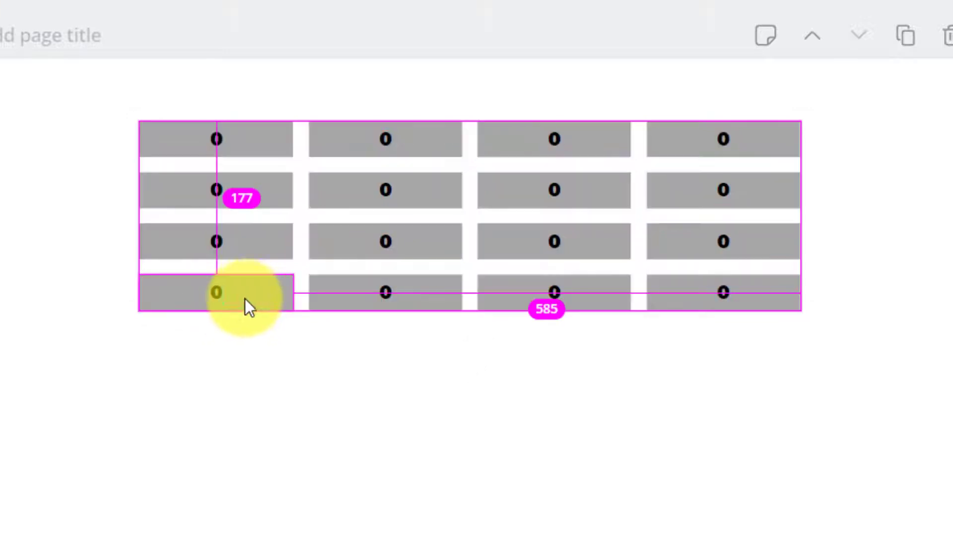
left_click_drag(251, 304, 254, 499)
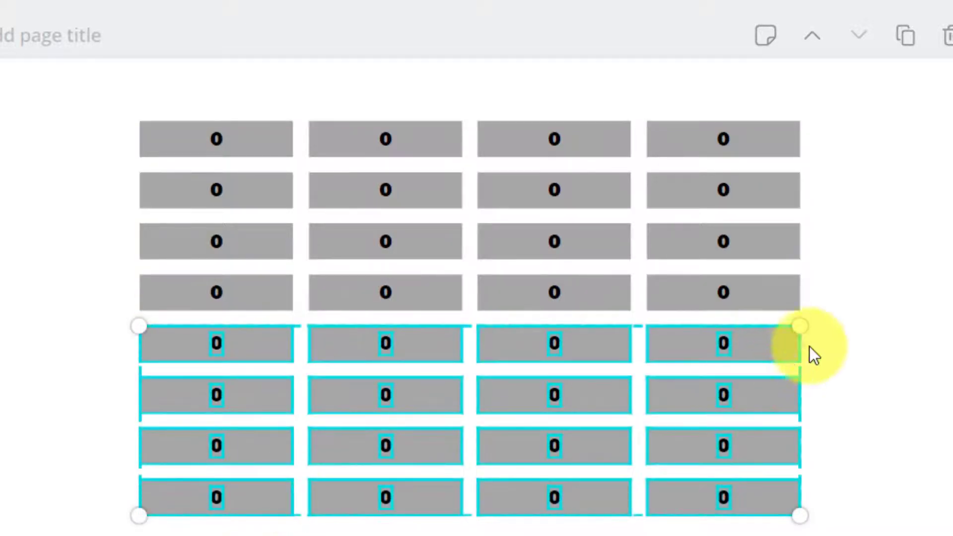
left_click(937, 413)
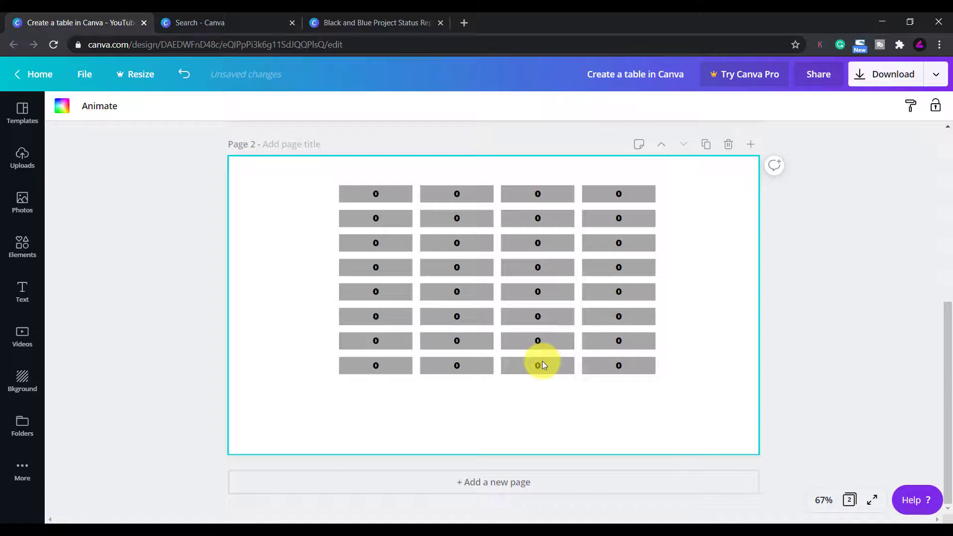
Bold the top-left cell's text and change it to DATE.
left_click(376, 196)
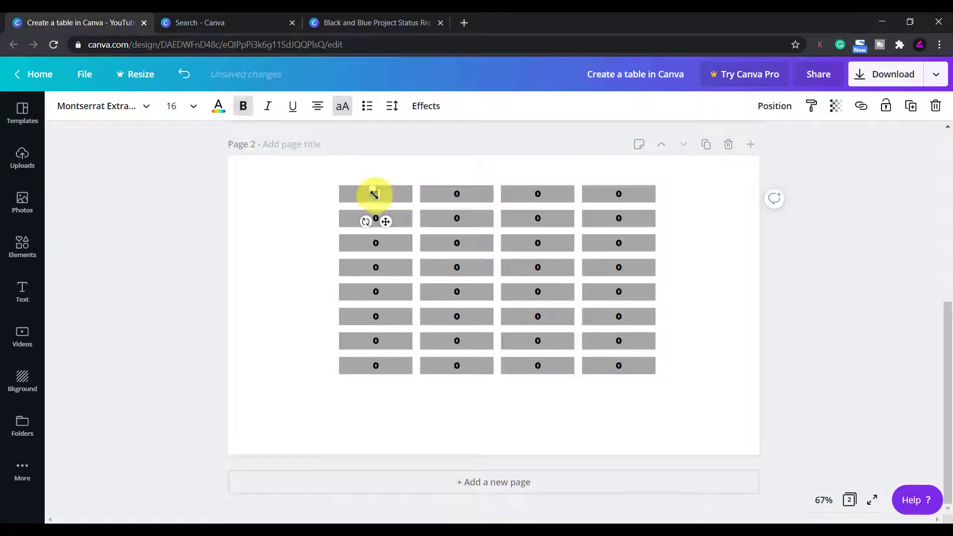
left_click(425, 160)
left_click(373, 193)
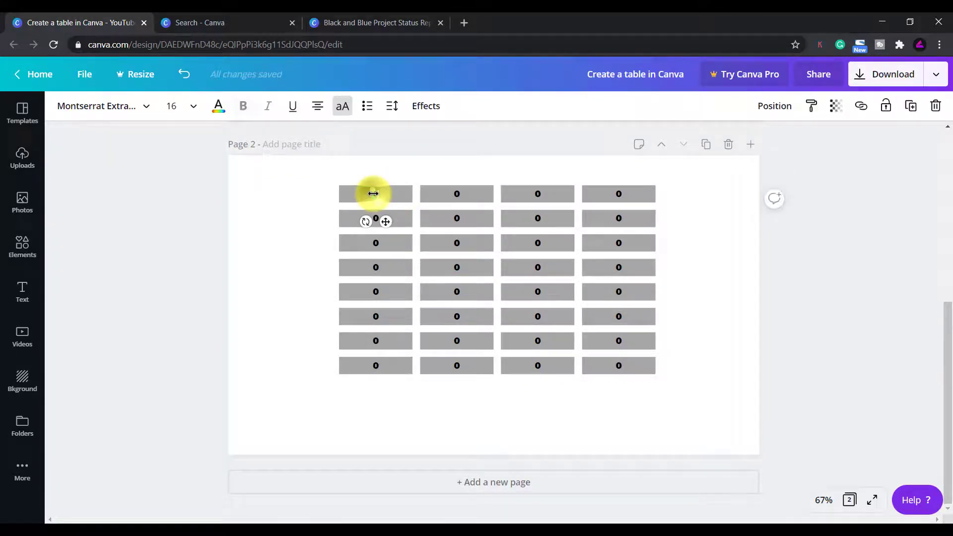
key("ctrl+b")
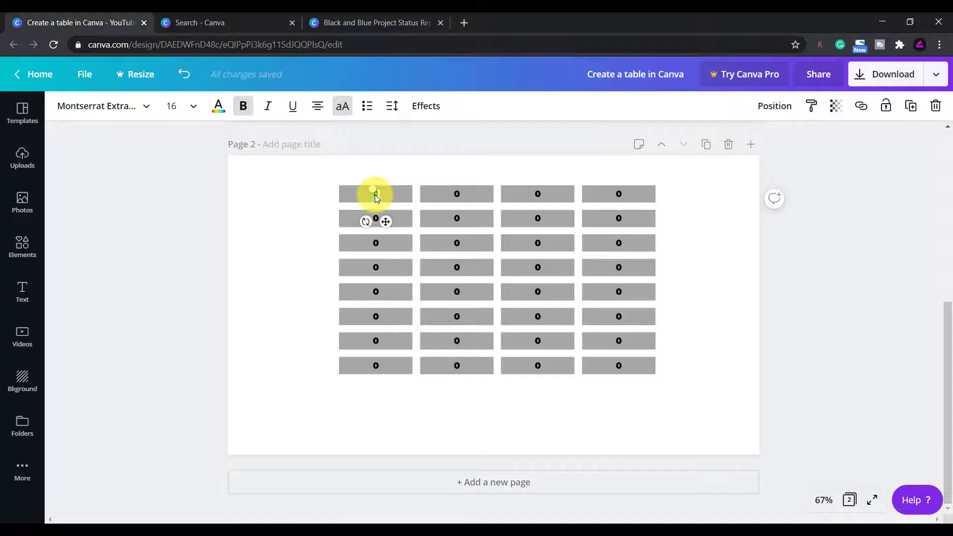
left_click(376, 193)
type("DATE")
Enter COST, REVENUE and PROFIT in the remaining top-row cells.
left_click(457, 193)
left_click(456, 192)
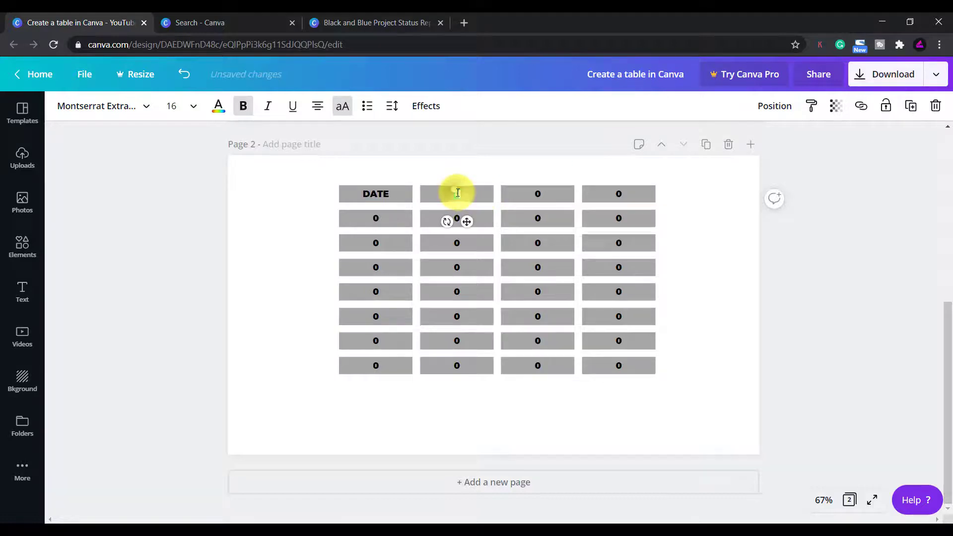
type("COST")
left_click(537, 194)
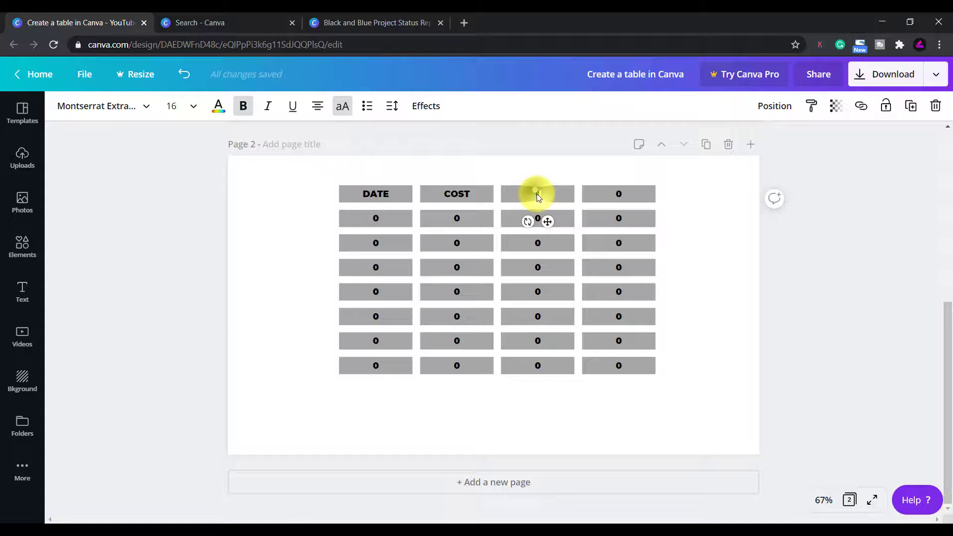
left_click(537, 193)
type("REVENUE")
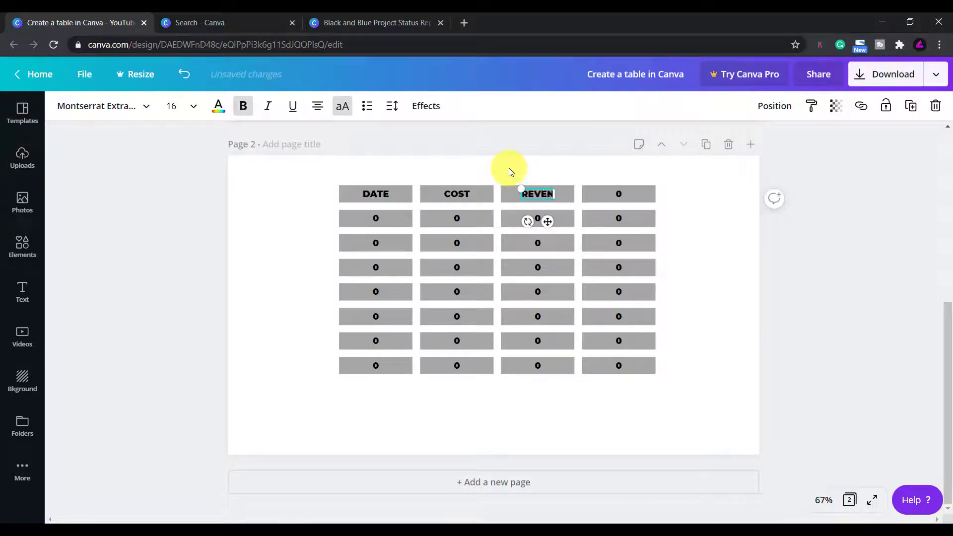
left_click(619, 195)
left_click(619, 193)
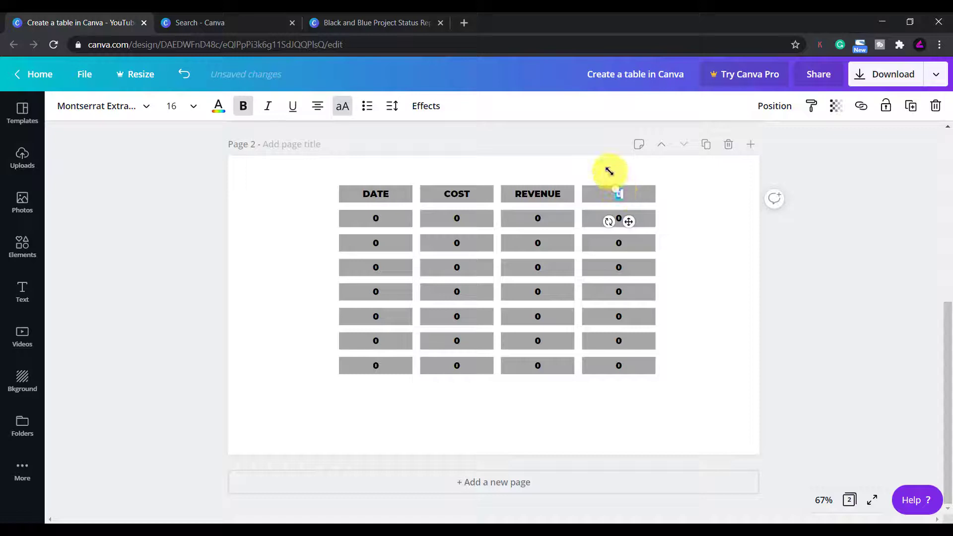
type("PROFIT")
left_click(689, 198)
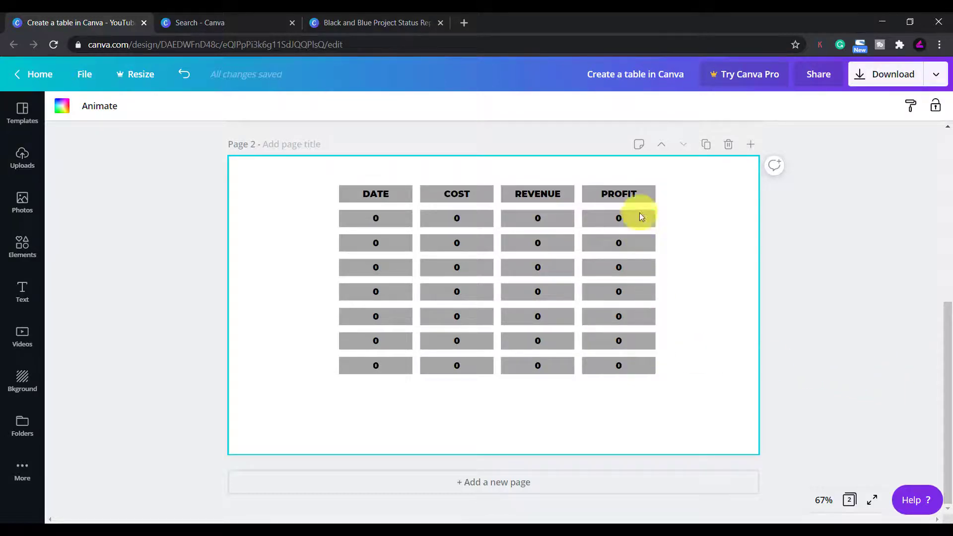
Fill the DATE, COST, REVENUE and PROFIT cells with the yellow document colour.
left_click_drag(694, 191, 270, 185)
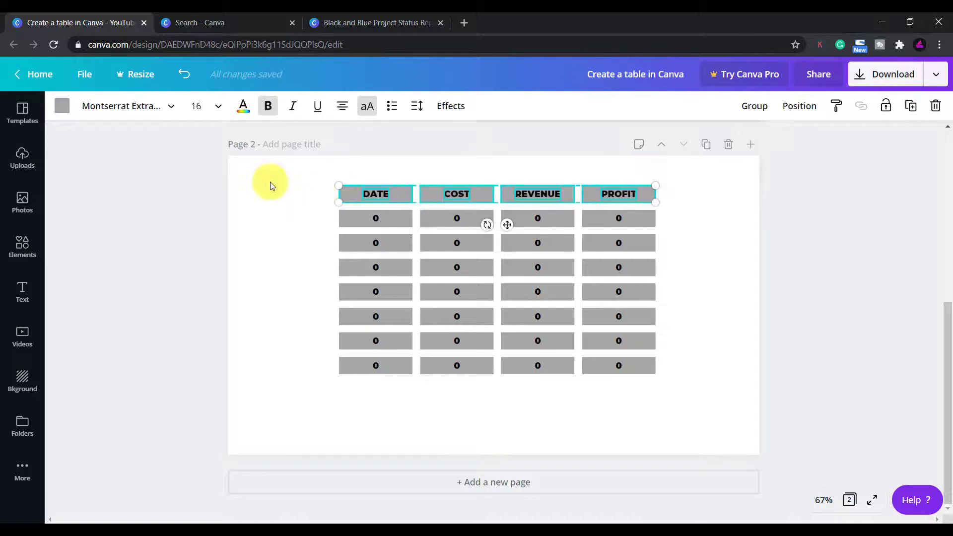
left_click(61, 105)
left_click(193, 229)
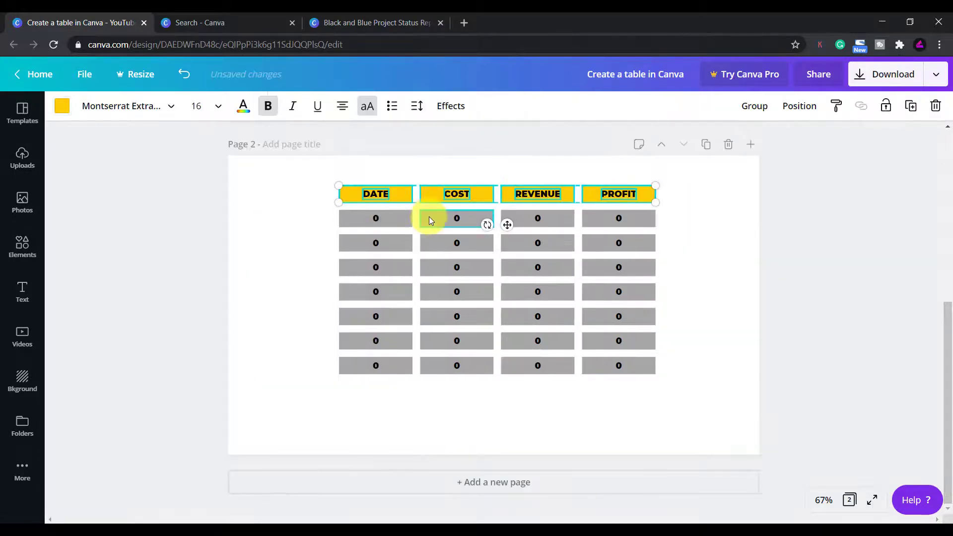
left_click(727, 212)
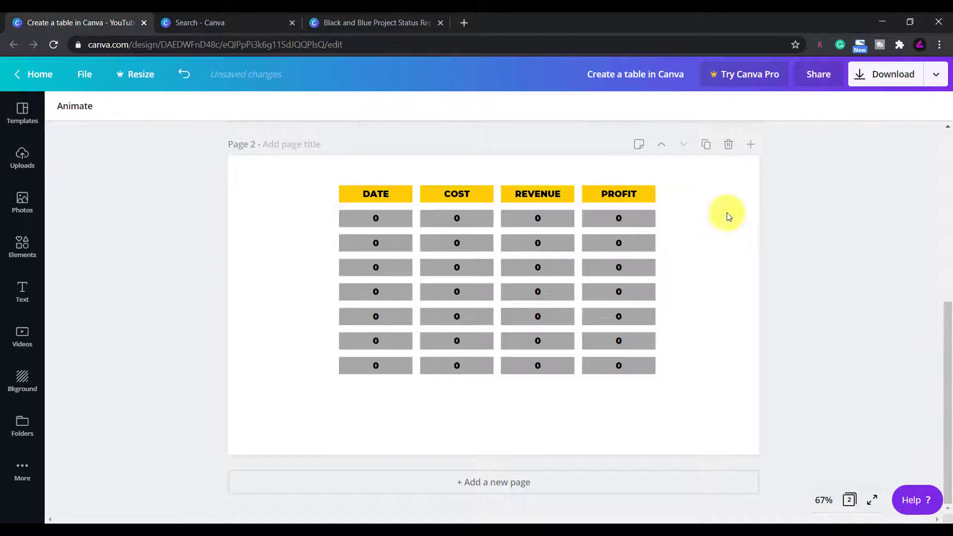
Fill the second, fourth and sixth data rows with Light Grey.
left_click_drag(309, 243, 695, 246)
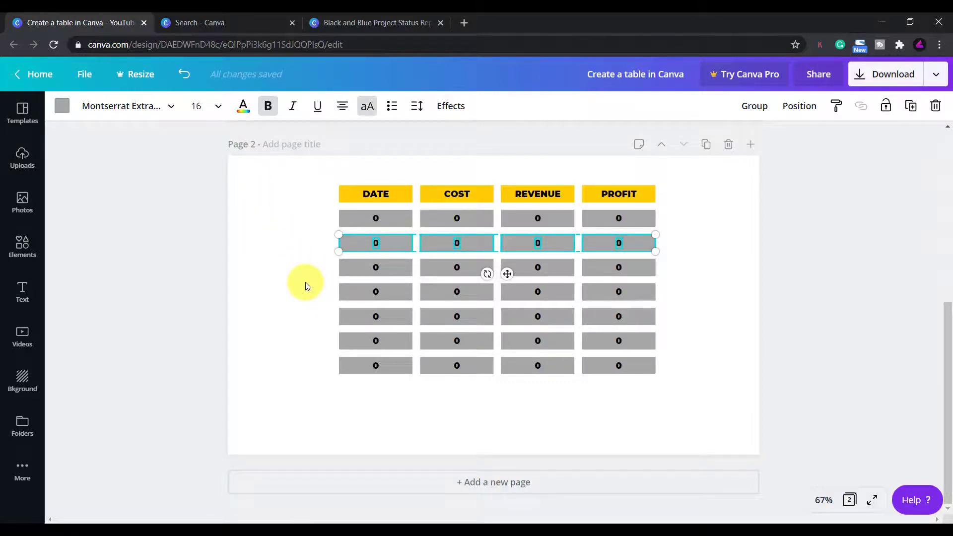
left_click_drag(299, 292, 683, 291)
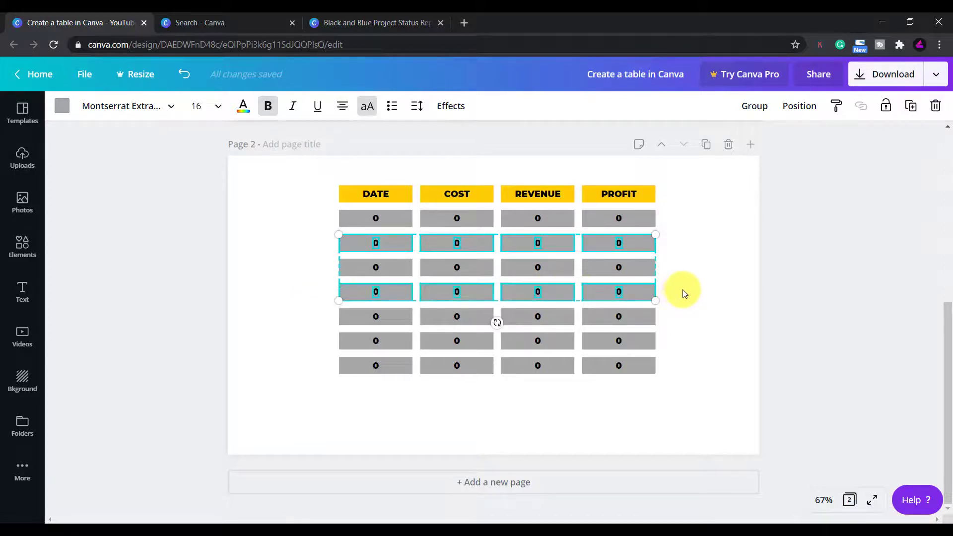
left_click_drag(316, 338, 681, 346)
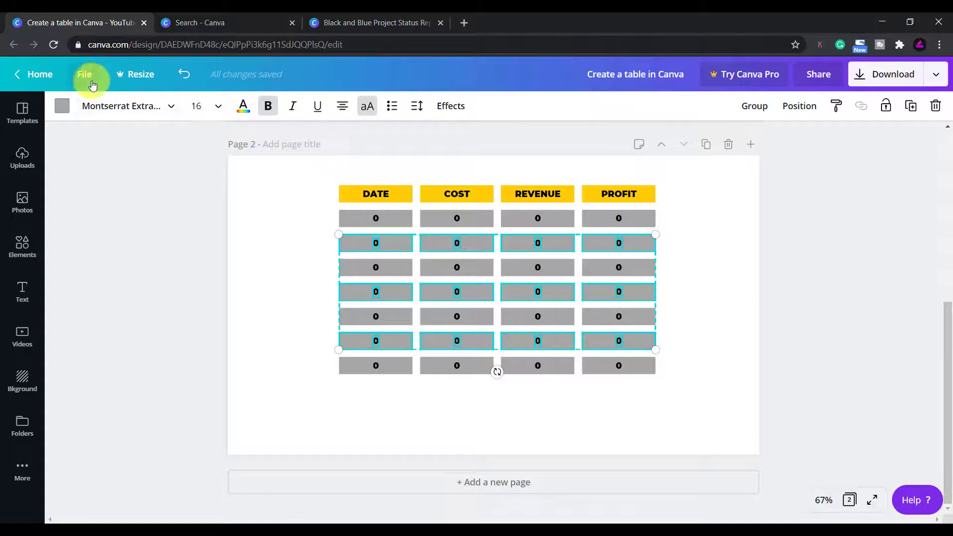
left_click(62, 106)
left_click(173, 230)
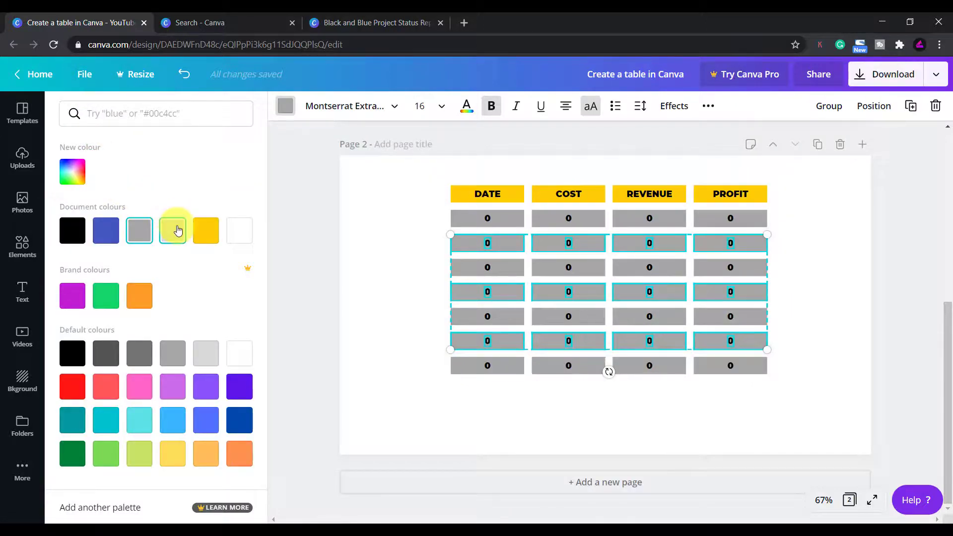
left_click(808, 271)
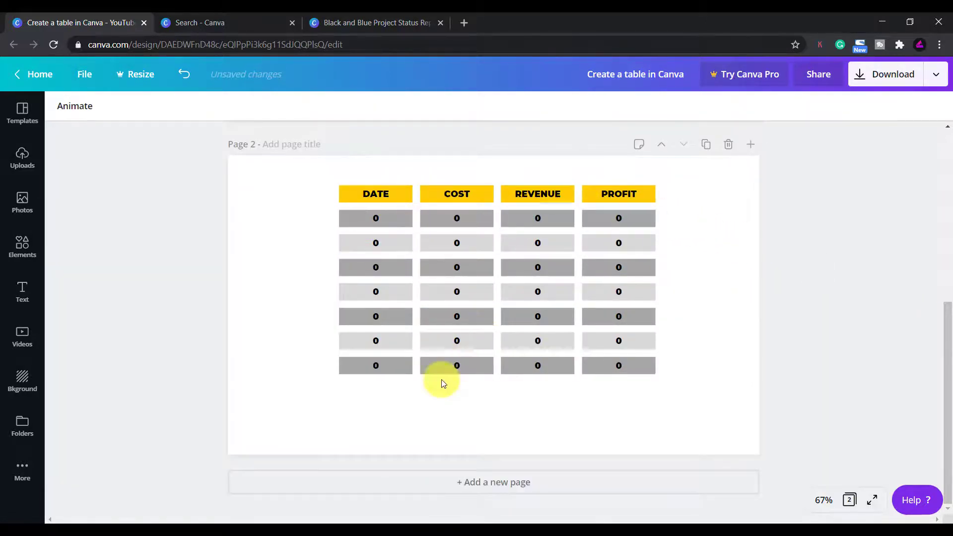
Stretch the yellow DATE header across all four columns, undoing the trial data-row widenings.
left_click(409, 196)
left_click_drag(411, 196, 650, 196)
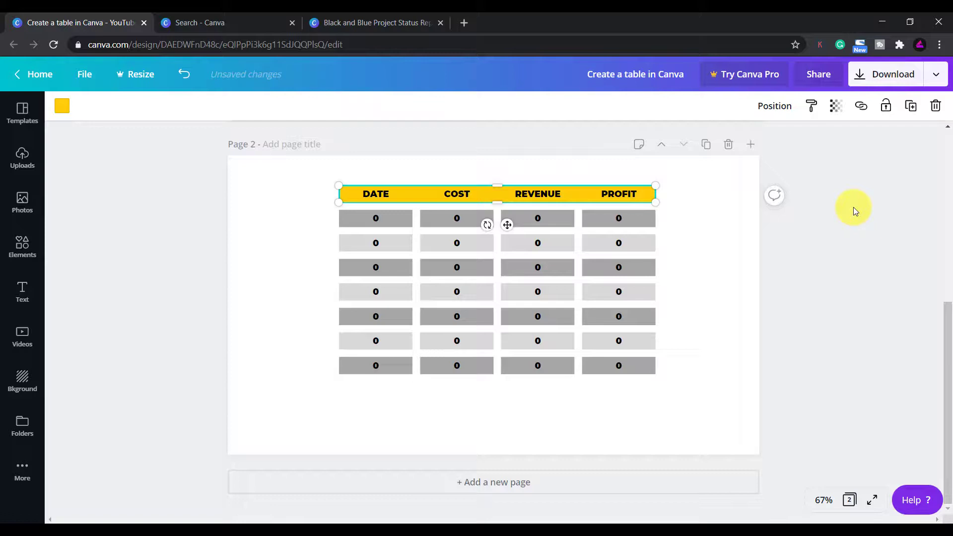
left_click(853, 207)
left_click(407, 225)
left_click_drag(410, 218, 650, 220)
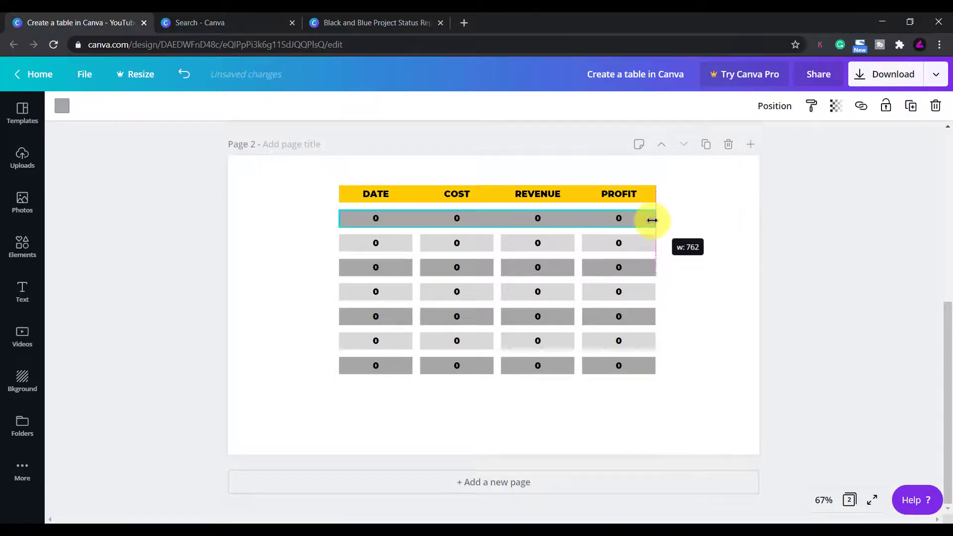
left_click(841, 222)
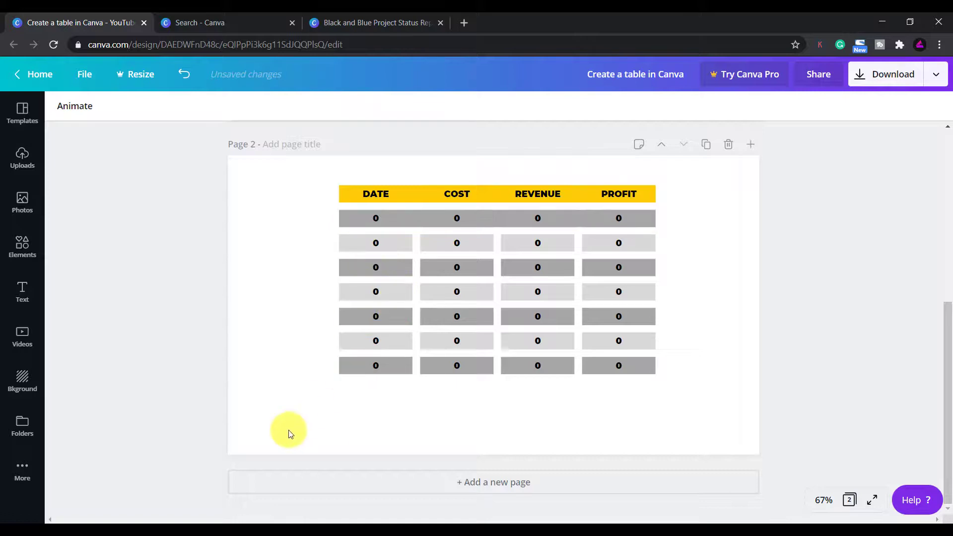
left_click(391, 245)
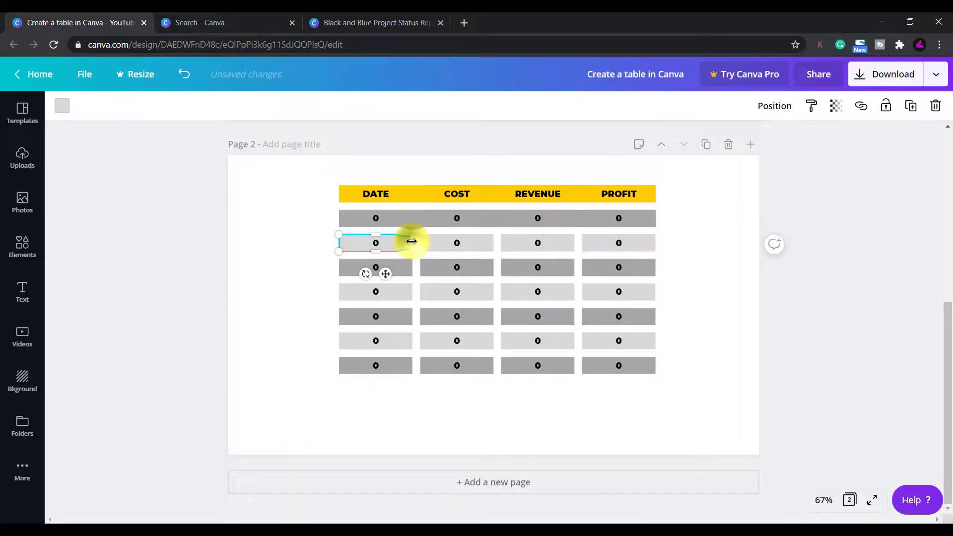
left_click_drag(412, 243, 655, 244)
left_click(804, 239)
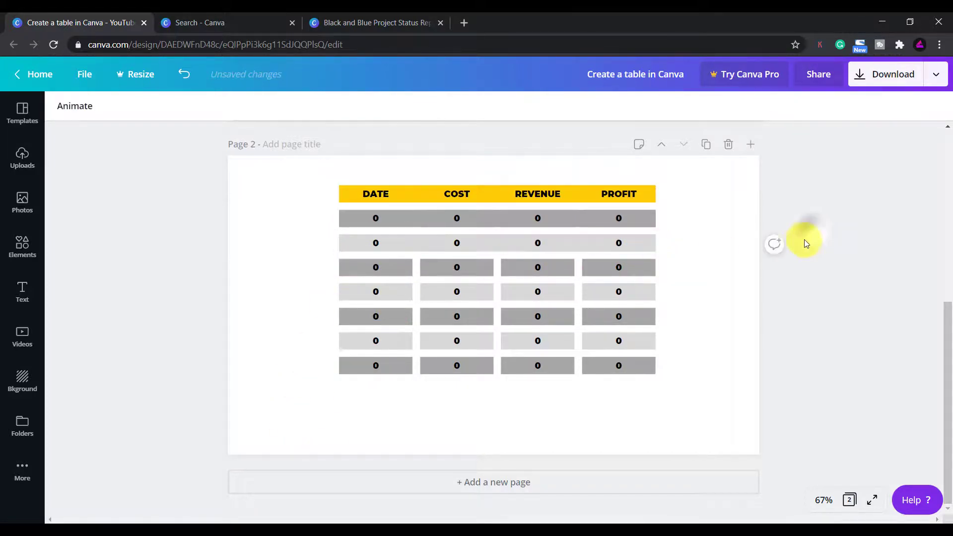
key("ctrl+z")
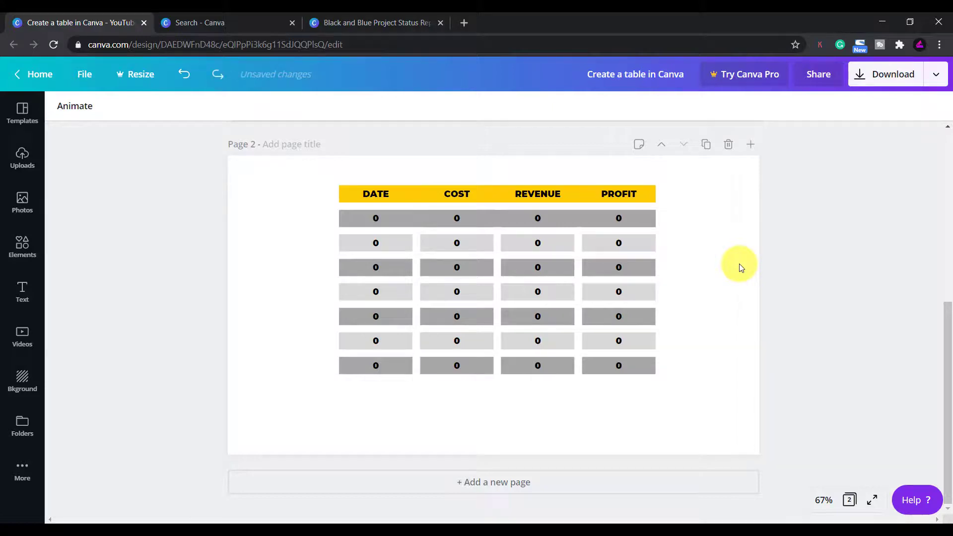
key("ctrl+z")
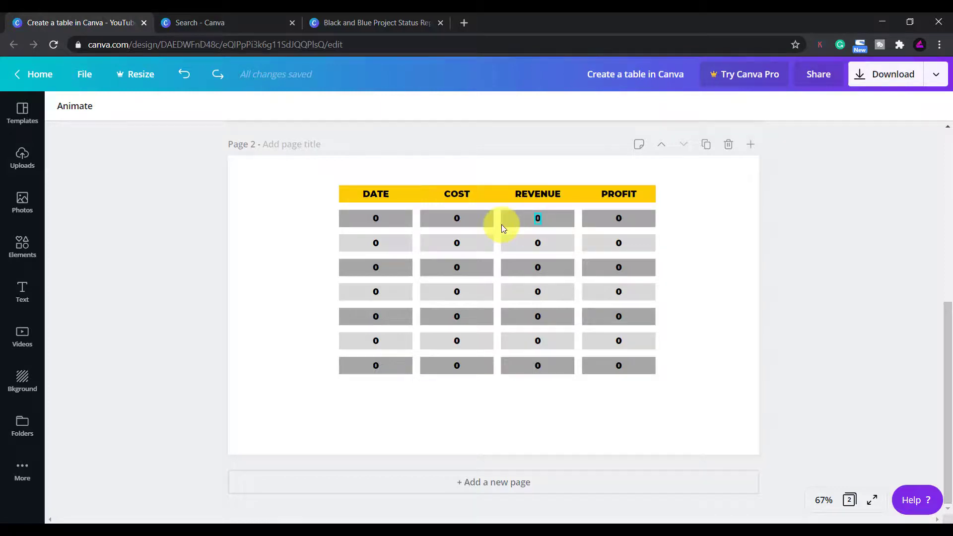
Replace the 0 in the first DATE cell with '1 JAN 2020'.
left_click(377, 217)
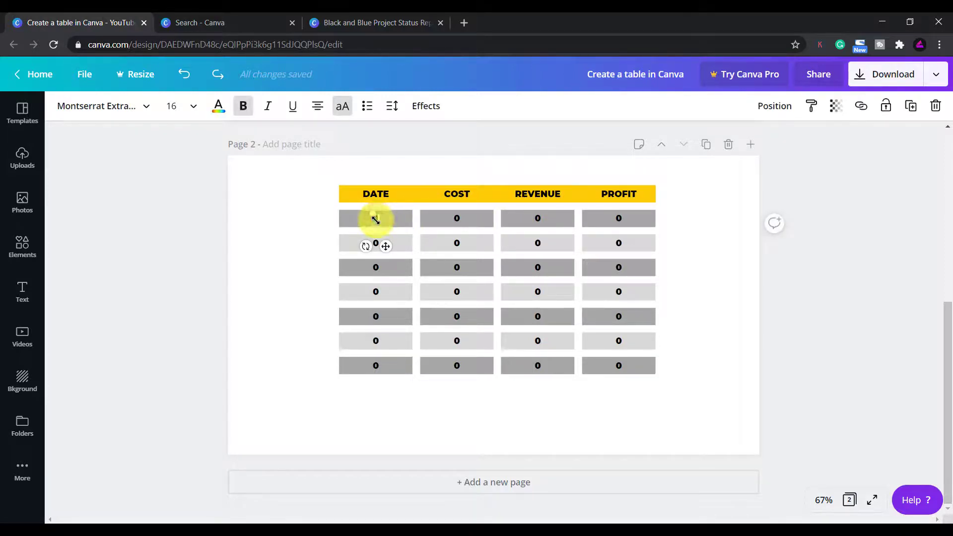
left_click(376, 218)
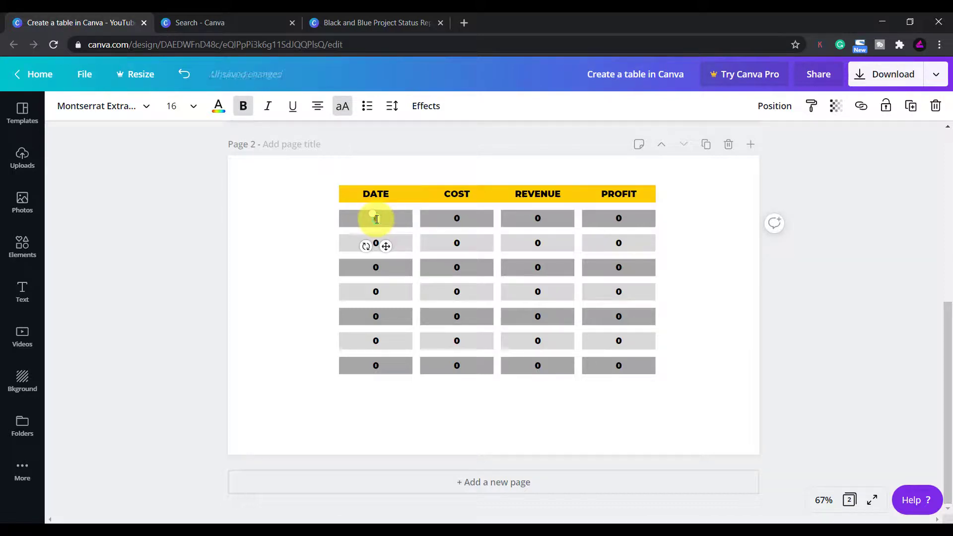
type("1 JAN 2020")
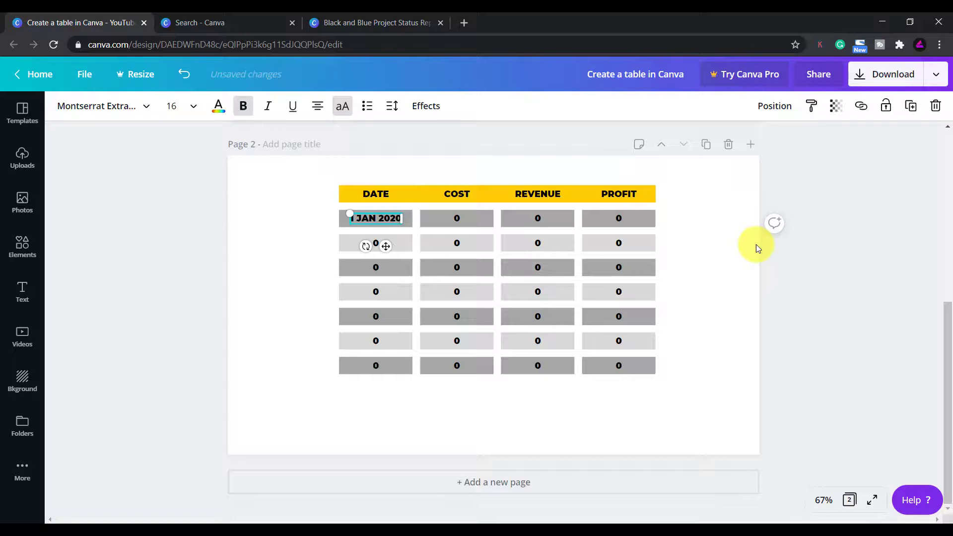
left_click(715, 241)
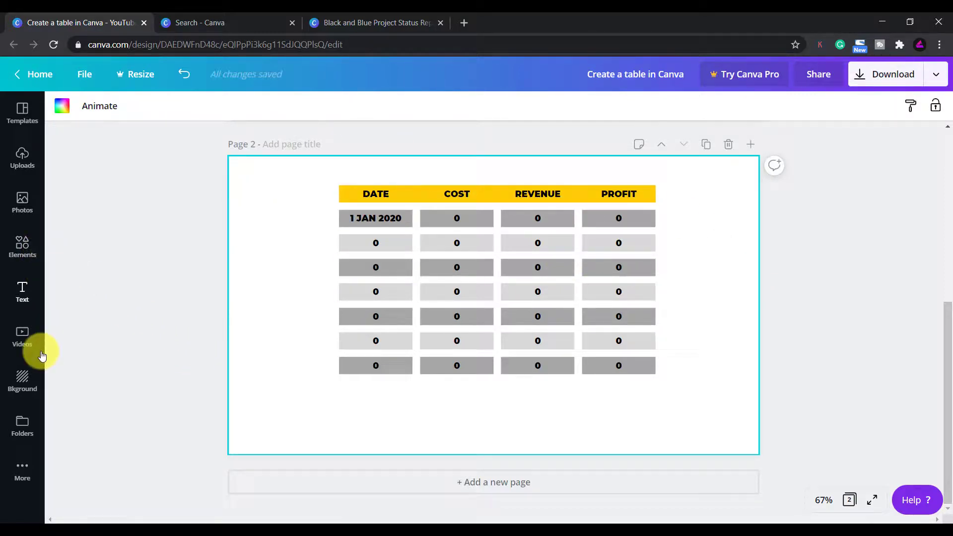
Try gradient, polygon and swirl page backgrounds, then apply the starry galaxy image.
left_click(26, 384)
scroll(84, 308, "down", 2)
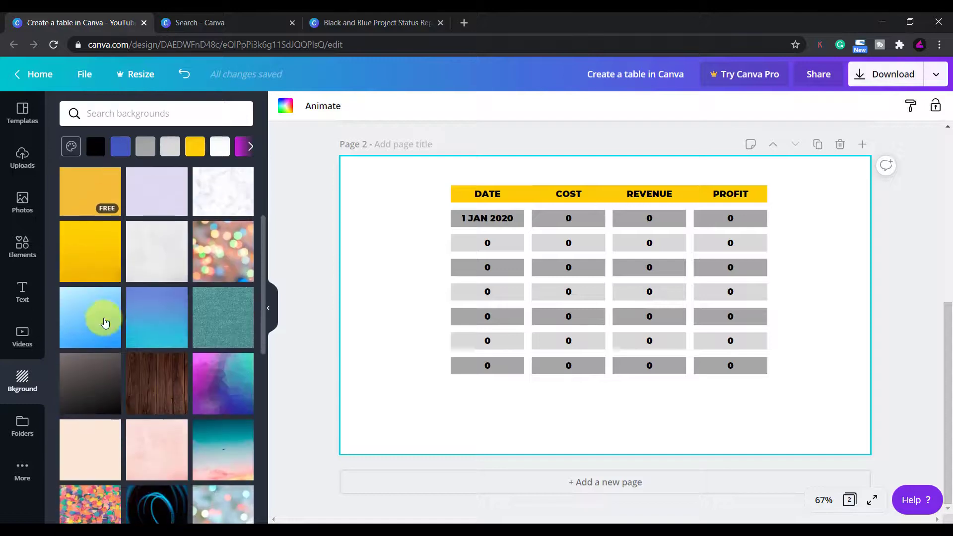
left_click(106, 325)
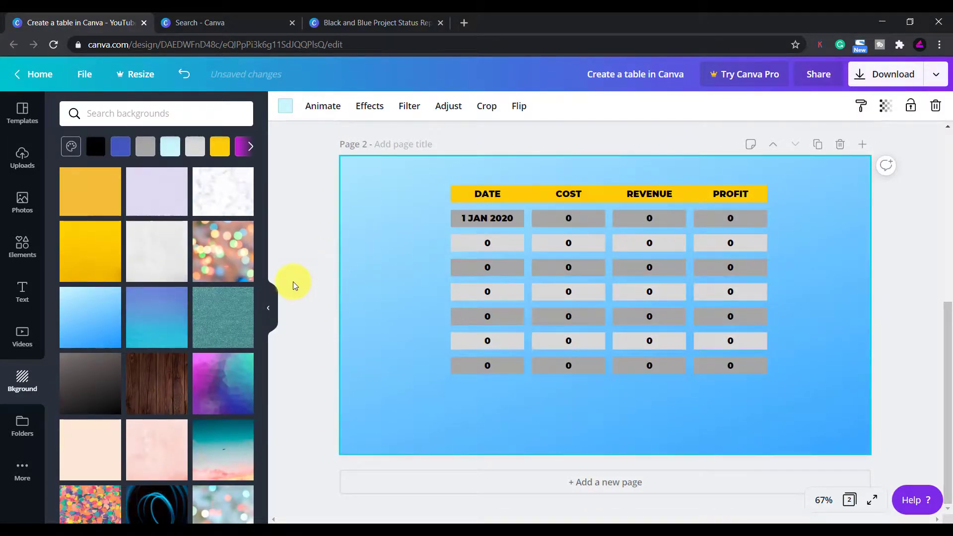
left_click(237, 371)
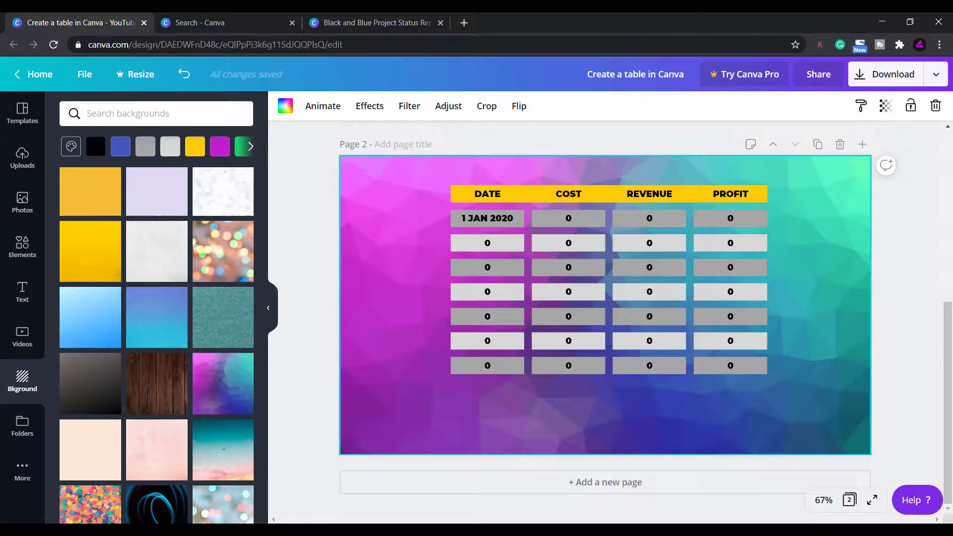
left_click(93, 395)
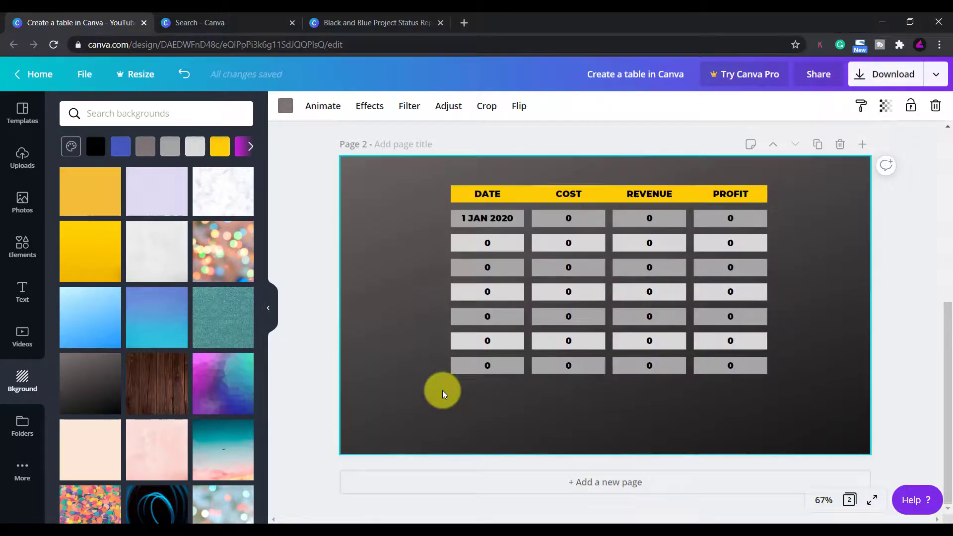
scroll(170, 415, "down", 3)
left_click(168, 415)
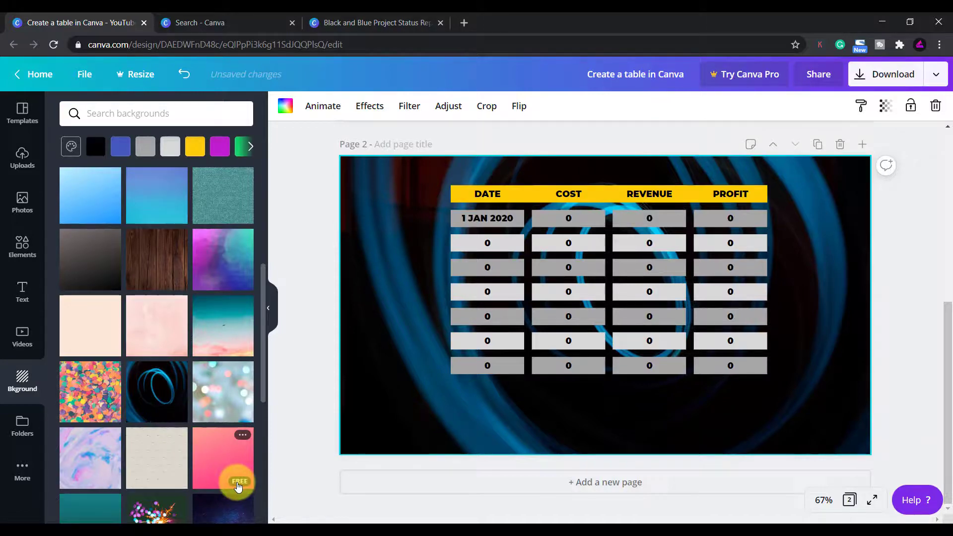
left_click(233, 479)
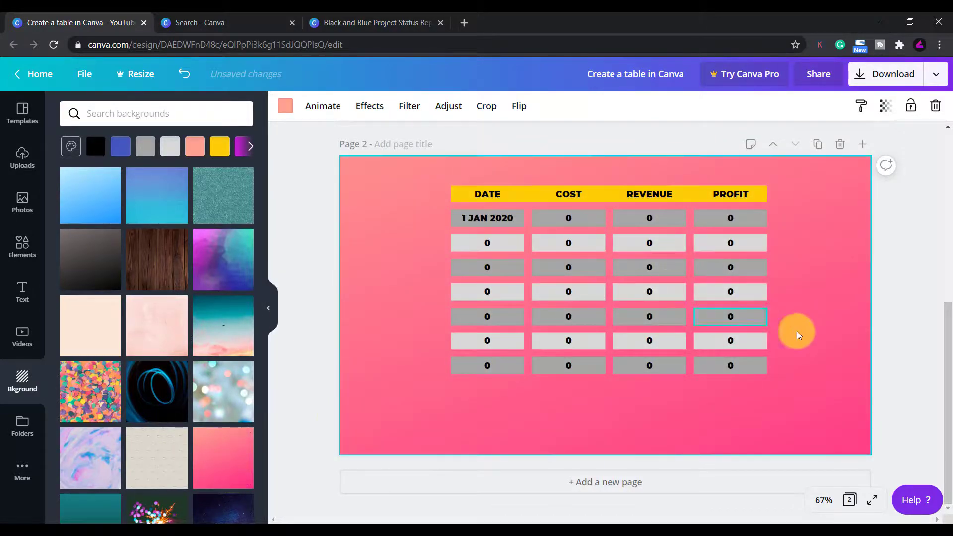
scroll(167, 364, "down", 2)
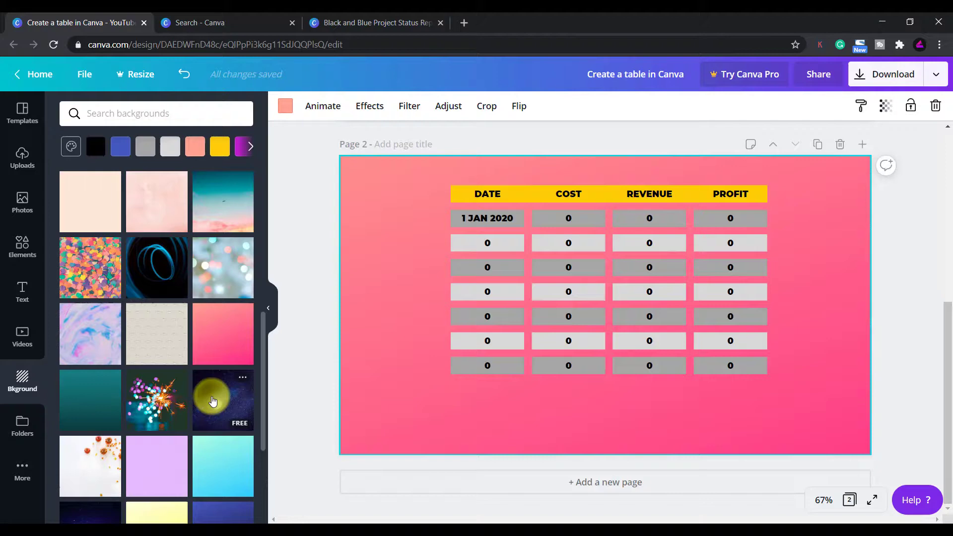
left_click(212, 401)
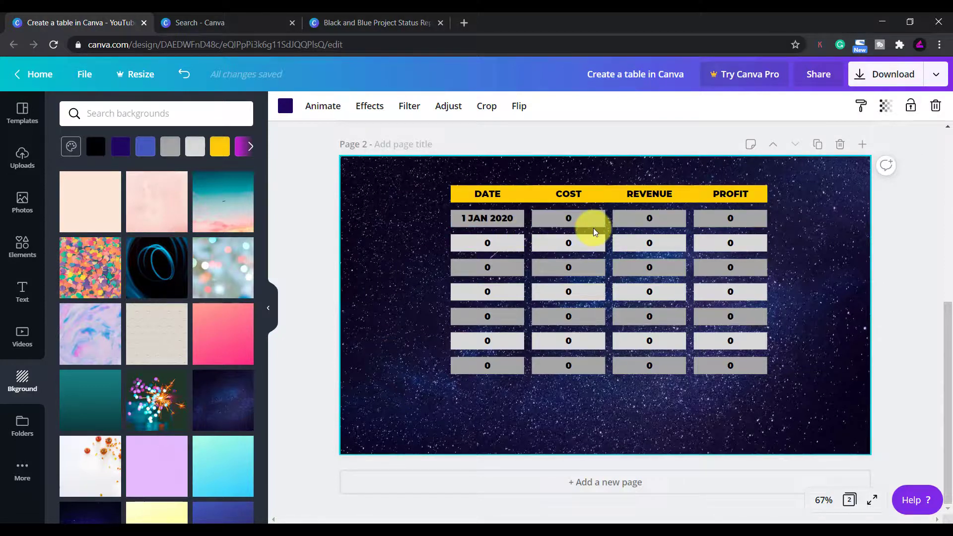
left_click(746, 219)
left_click_drag(770, 219, 813, 217)
left_click(804, 270)
left_click(779, 223)
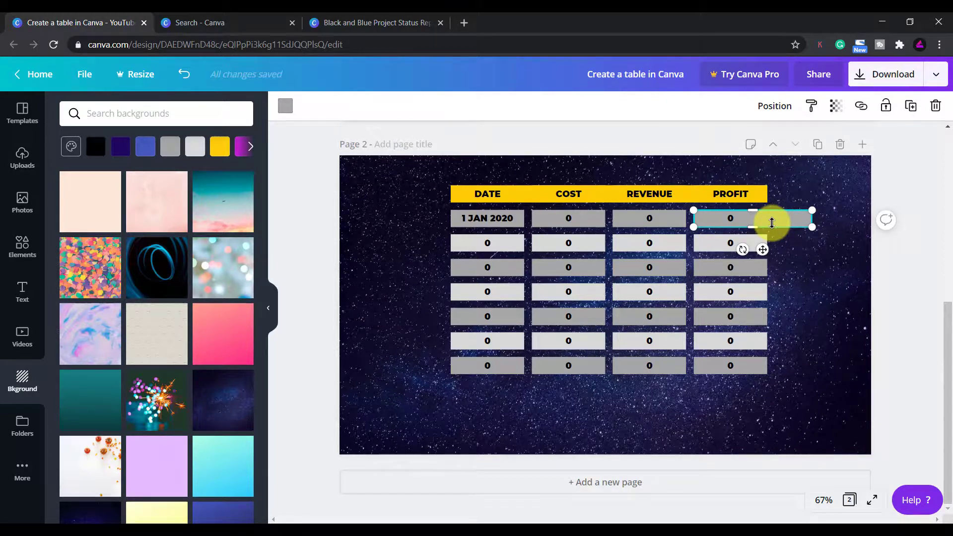
left_click_drag(776, 219, 775, 241)
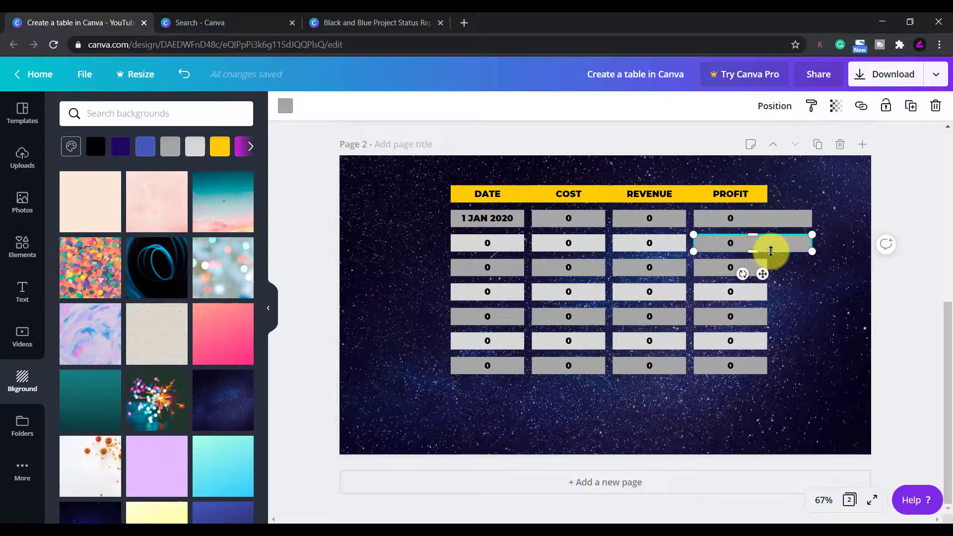
key("ctrl+z")
left_click(754, 249)
left_click_drag(767, 242, 809, 243)
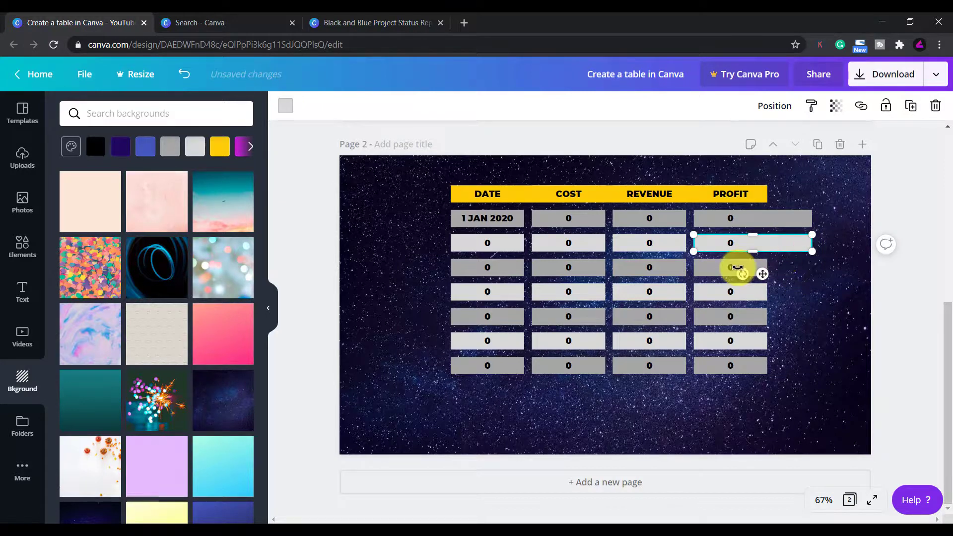
key("Delete")
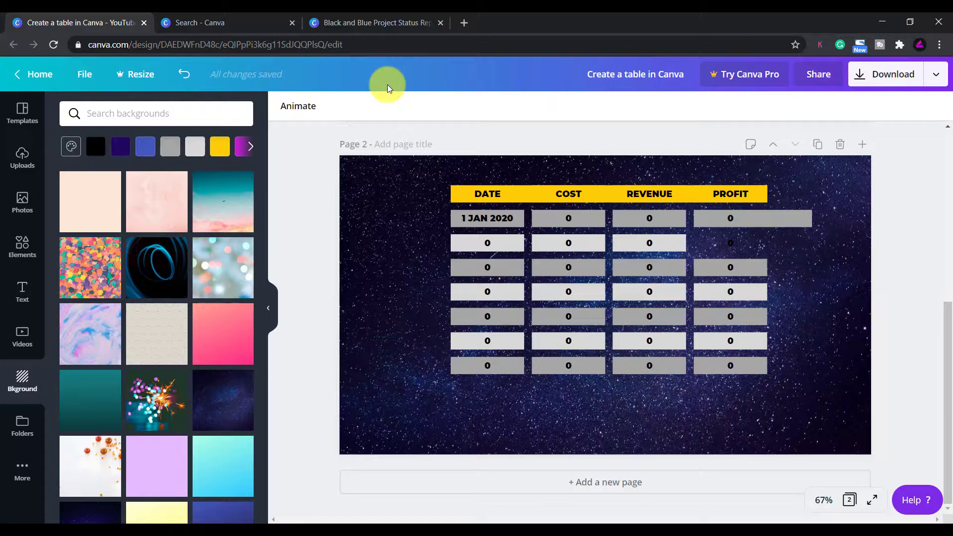
left_click(182, 80)
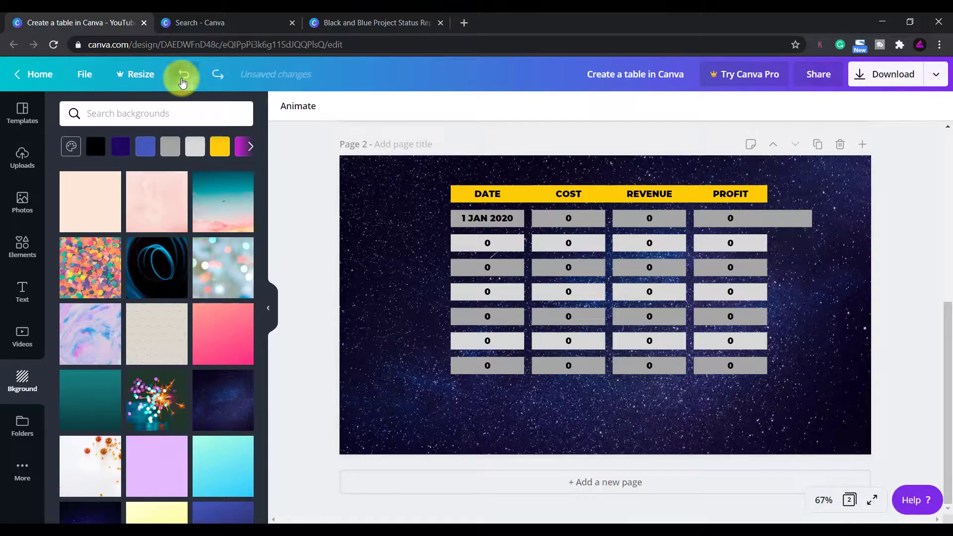
left_click(182, 80)
left_click(182, 79)
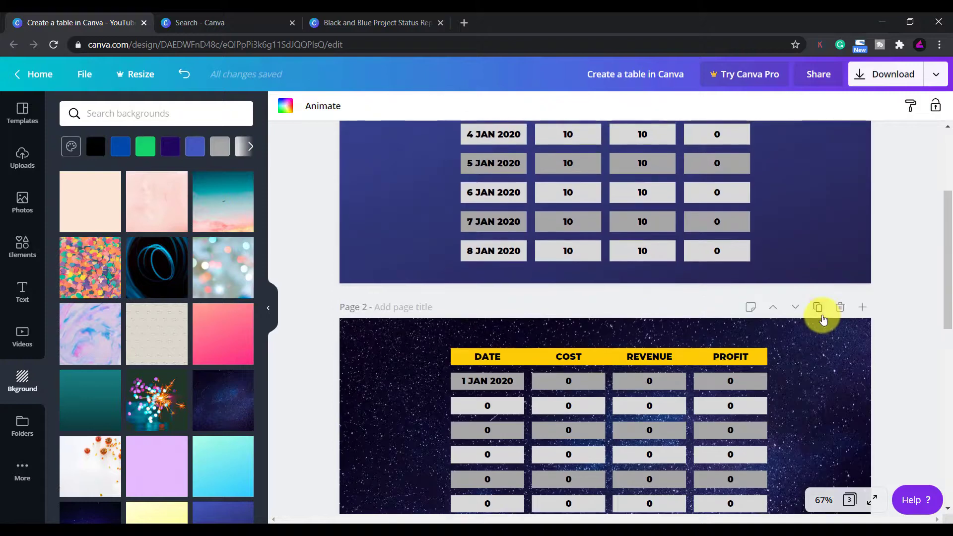
scroll(819, 314, "down", 4)
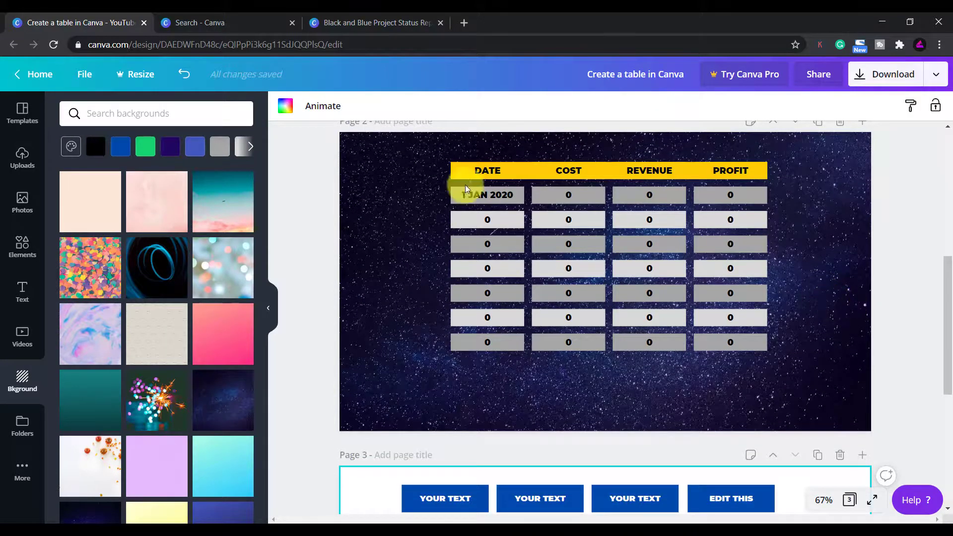
left_click_drag(439, 153, 788, 364)
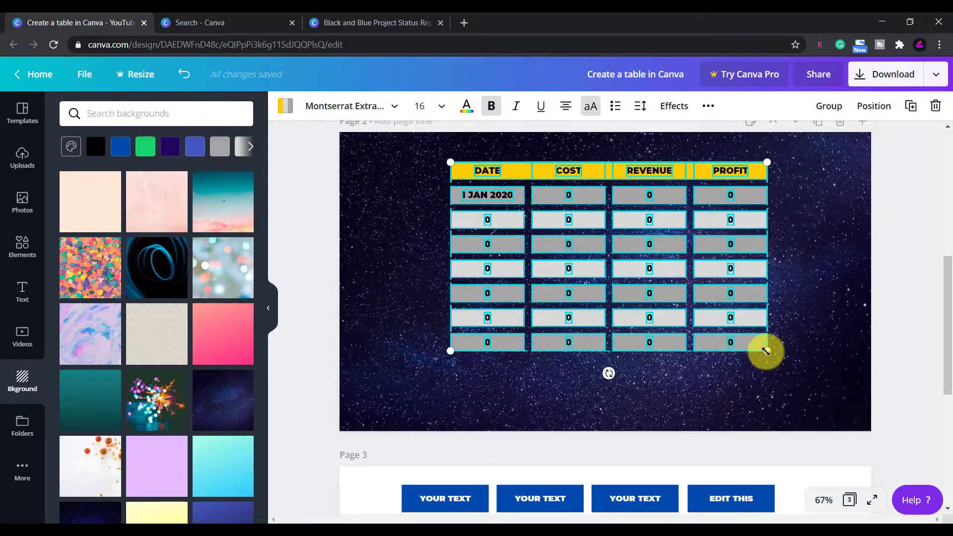
left_click_drag(764, 353, 857, 385)
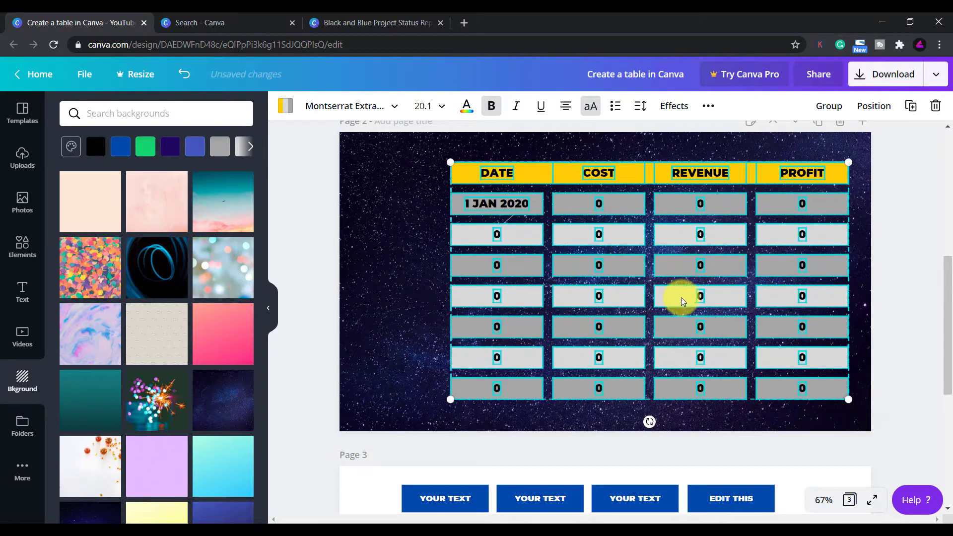
left_click_drag(681, 298, 632, 295)
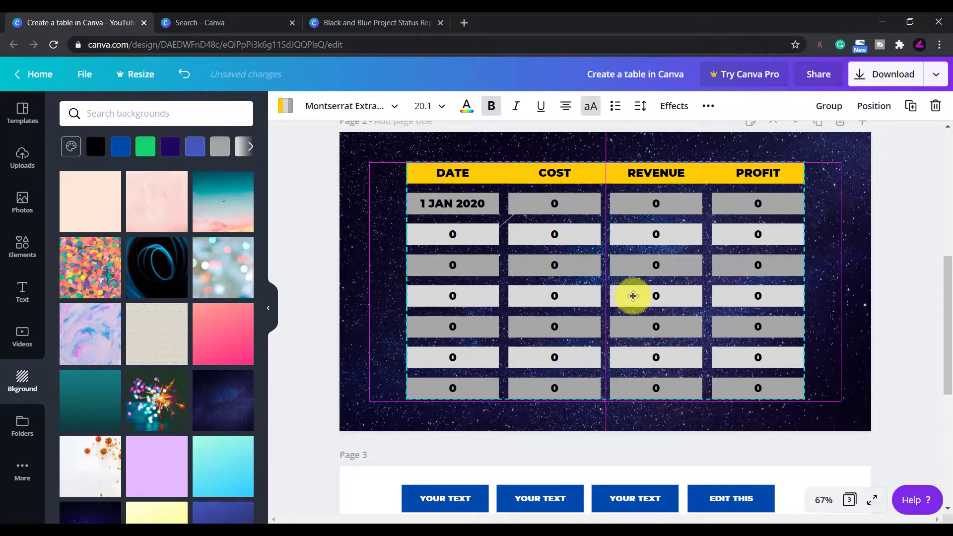
left_click(842, 319)
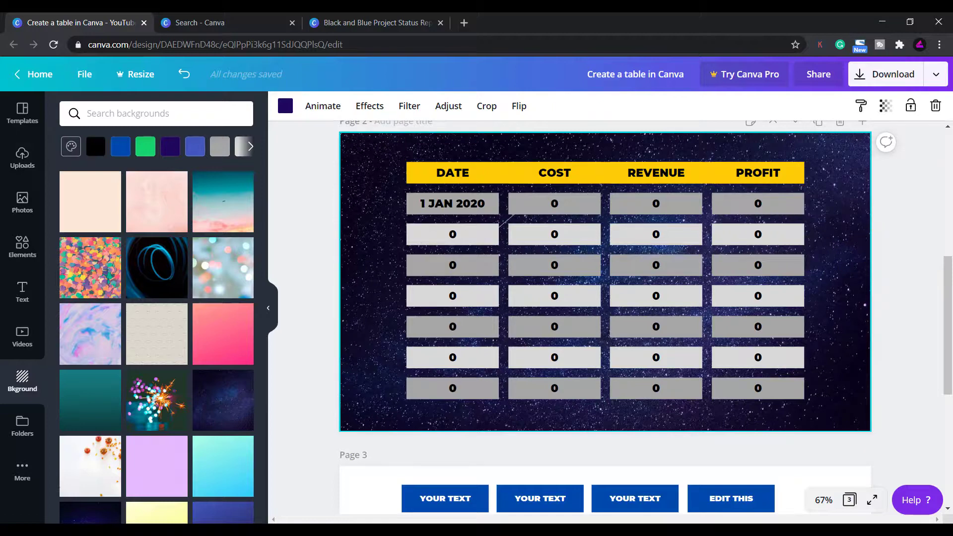
key("ctrl+z")
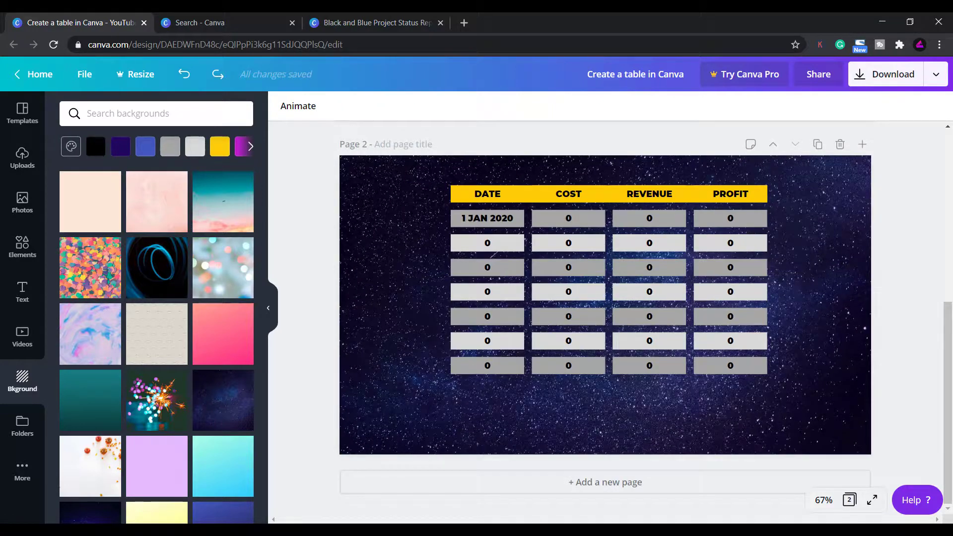